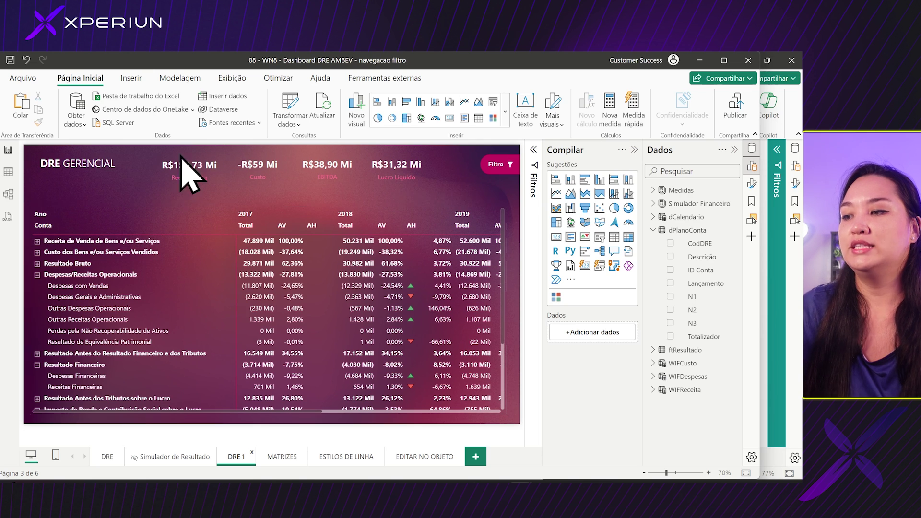
Open the MATRIZES page, browse the rows of the Compacto matrix and select that matrix.
{"action": "left_click", "coordinate": [285, 457]}
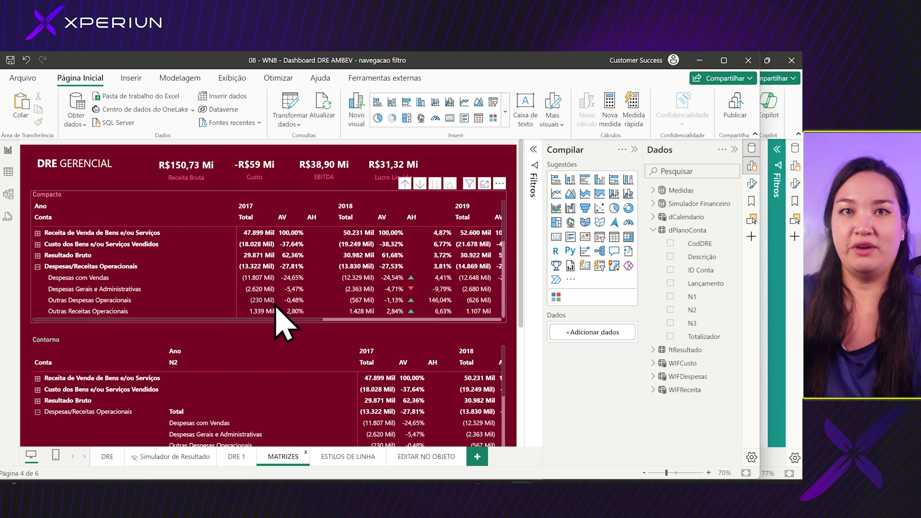
{"action": "scroll", "coordinate": [505, 269], "scroll_direction": "down", "scroll_amount": 5}
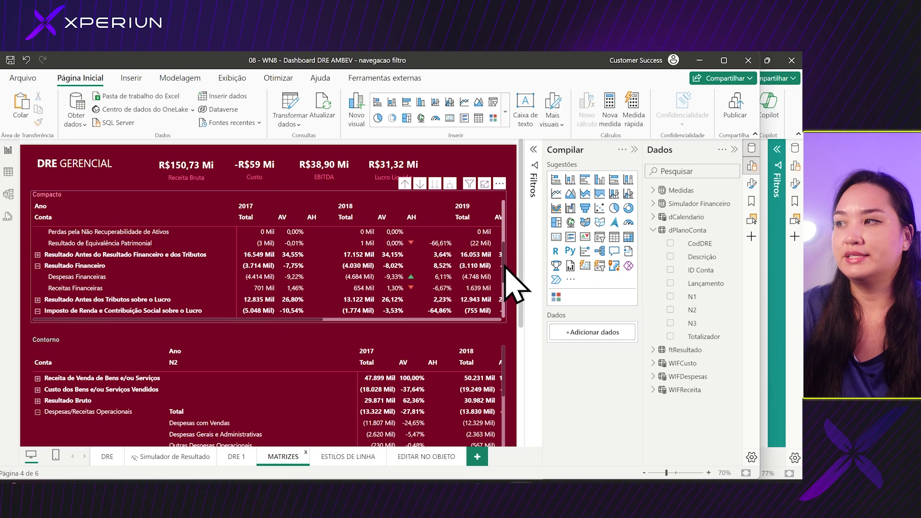
{"action": "left_click", "coordinate": [506, 271]}
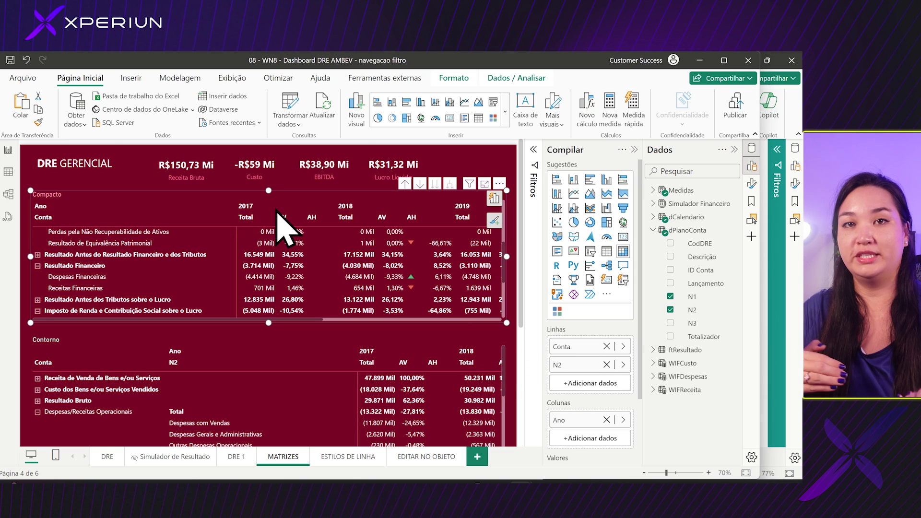
{"action": "scroll", "coordinate": [367, 259], "scroll_direction": "up", "scroll_amount": 5}
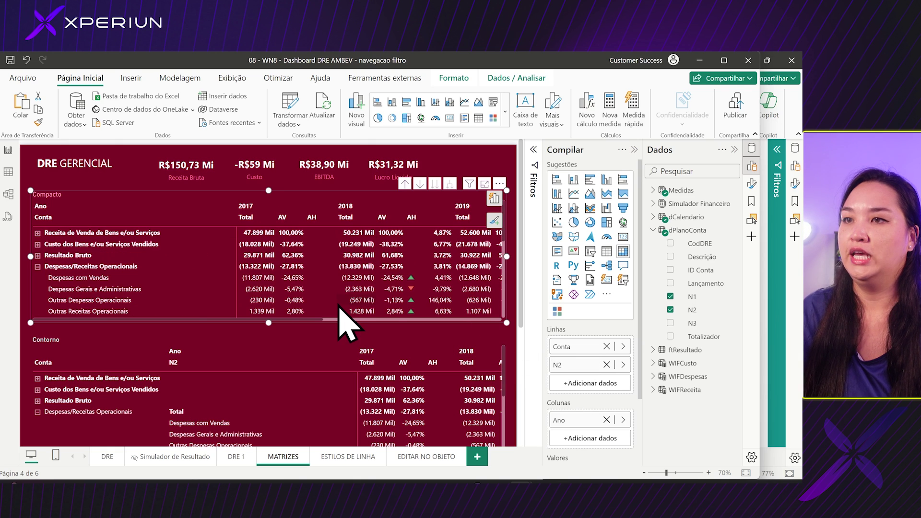
Drill the Compacto matrix up to the Conta level and expand all its rows down one level.
{"action": "left_click", "coordinate": [405, 184]}
{"action": "scroll", "coordinate": [76, 326], "scroll_direction": "down", "scroll_amount": 2}
{"action": "scroll", "coordinate": [96, 260], "scroll_direction": "up", "scroll_amount": 2}
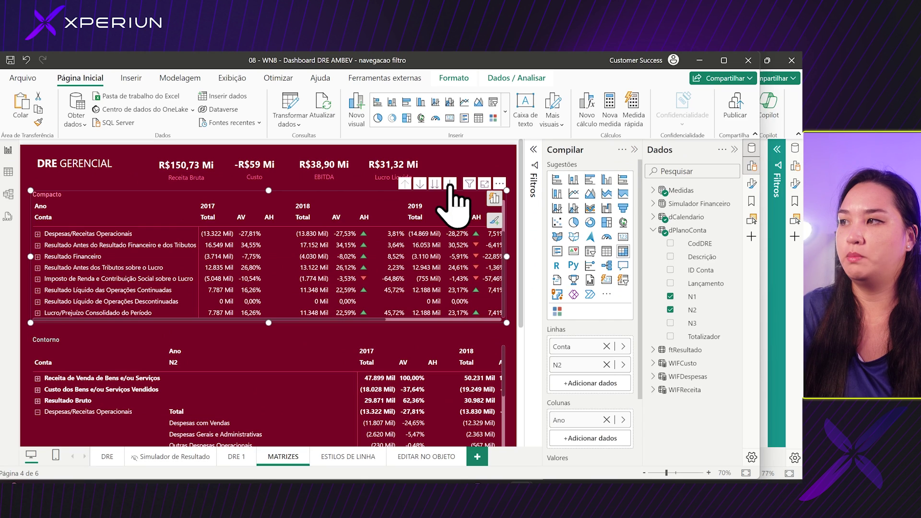
{"action": "scroll", "coordinate": [74, 263], "scroll_direction": "down", "scroll_amount": 3}
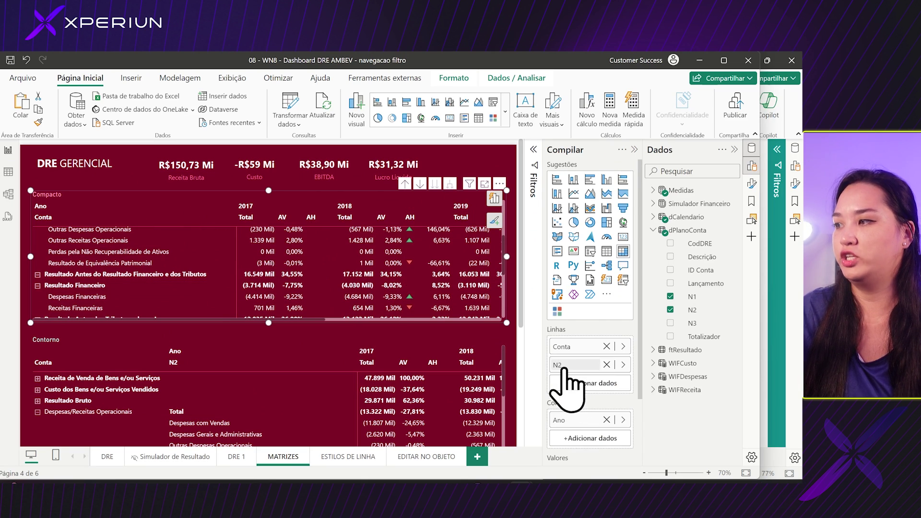
{"action": "scroll", "coordinate": [163, 283], "scroll_direction": "up", "scroll_amount": 3}
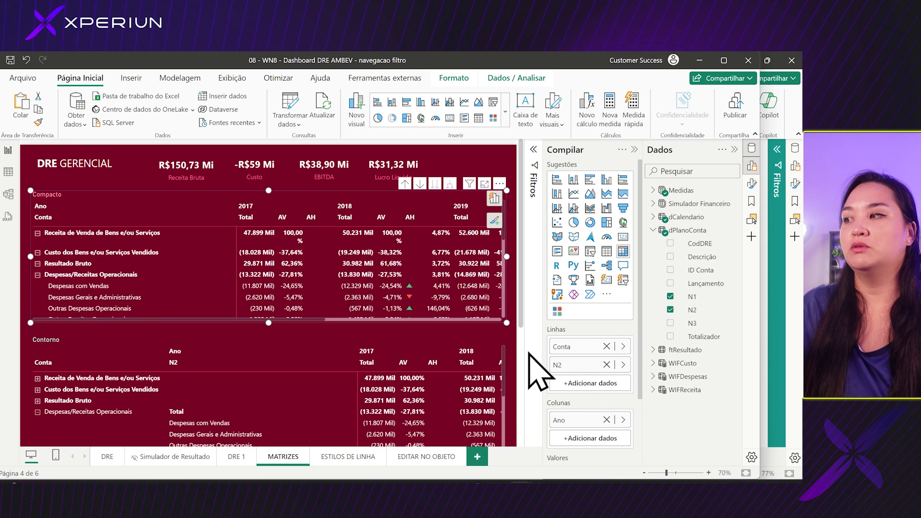
Open the format settings of the Compacto matrix and expand the layout presets to view the available layout options.
{"action": "scroll", "coordinate": [576, 367], "scroll_direction": "down", "scroll_amount": 2}
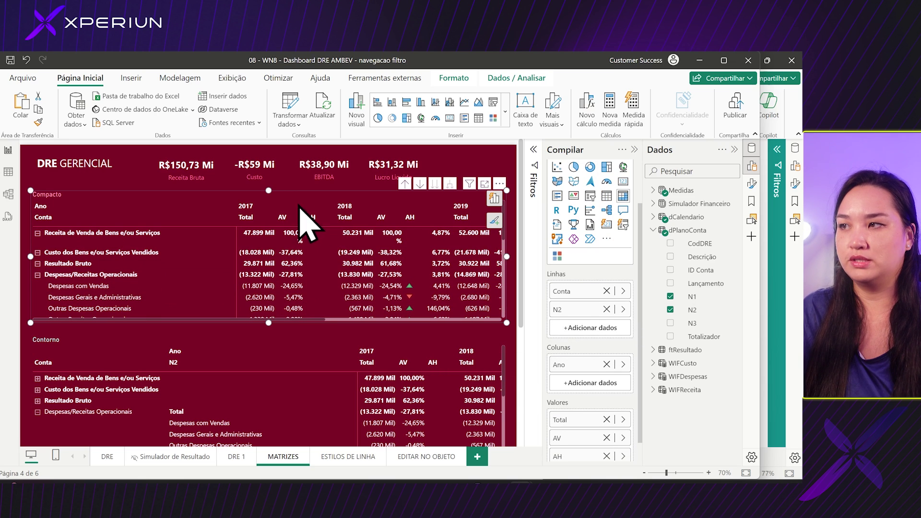
{"action": "scroll", "coordinate": [579, 379], "scroll_direction": "down", "scroll_amount": 1}
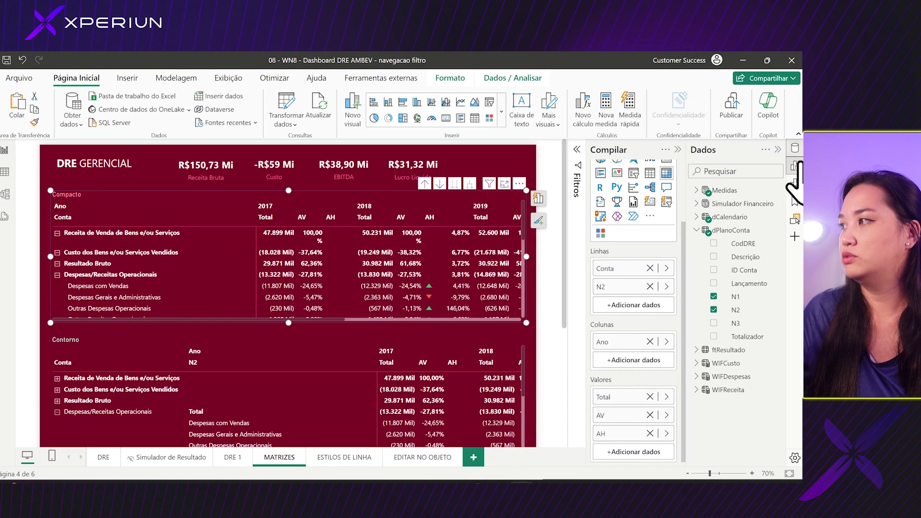
{"action": "left_click", "coordinate": [794, 185]}
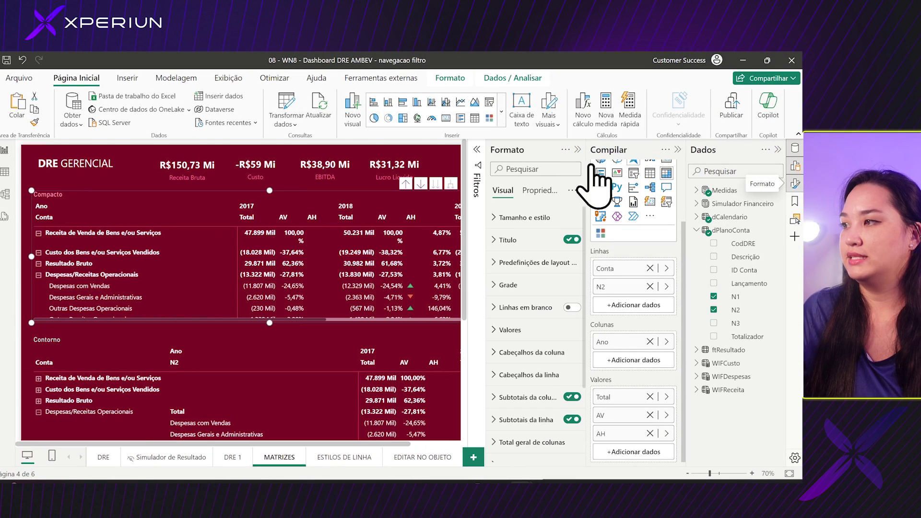
{"action": "scroll", "coordinate": [552, 231], "scroll_direction": "down", "scroll_amount": 3}
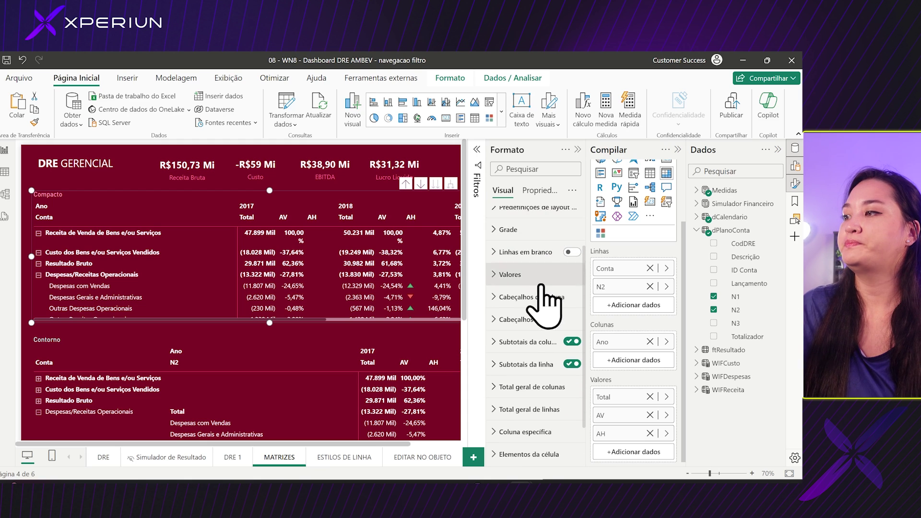
{"action": "scroll", "coordinate": [540, 307], "scroll_direction": "up", "scroll_amount": 3}
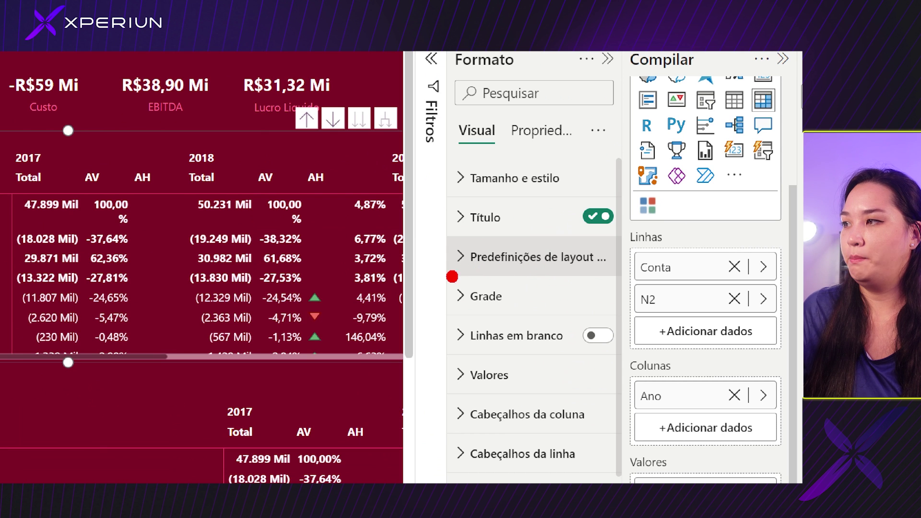
{"action": "left_click_drag", "start_coordinate": [452, 277], "coordinate": [559, 278]}
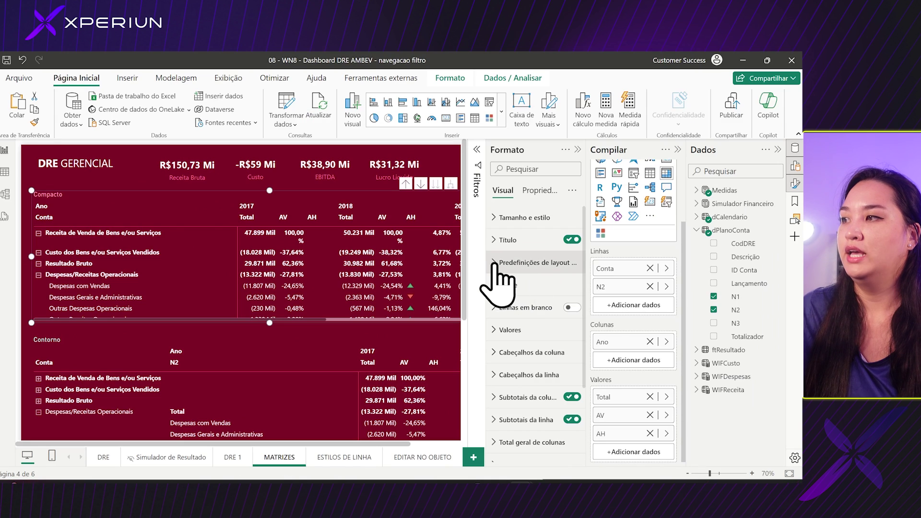
{"action": "left_click", "coordinate": [470, 257]}
{"action": "left_click", "coordinate": [537, 329]}
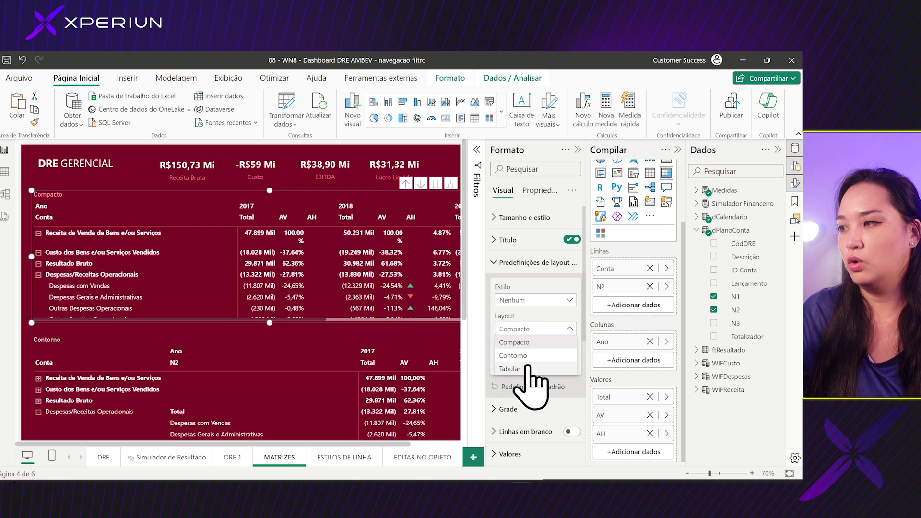
{"action": "left_click", "coordinate": [533, 332]}
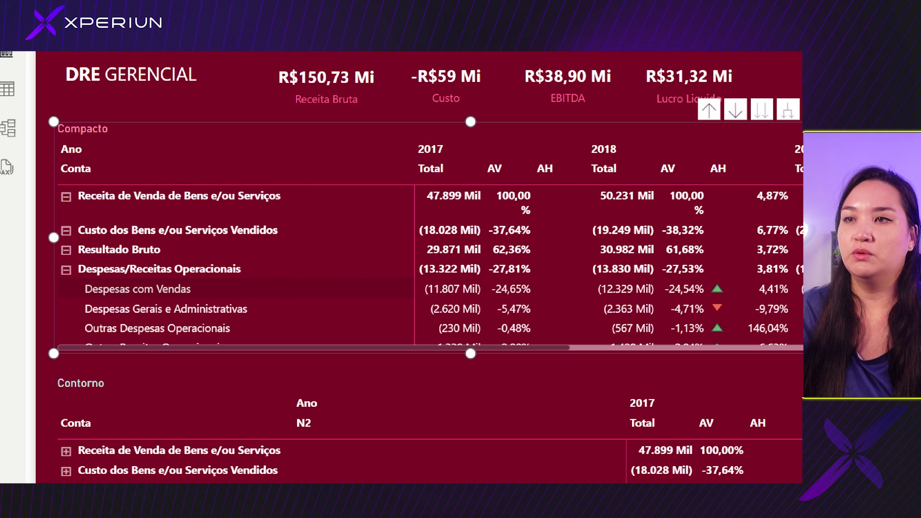
Set the row indent of the Compacto matrix to 50 in its layout presets.
{"action": "mouse_move", "coordinate": [289, 275]}
{"action": "left_mouse_down"}
{"action": "mouse_move", "coordinate": [396, 276]}
{"action": "mouse_move", "coordinate": [402, 267]}
{"action": "mouse_move", "coordinate": [391, 287]}
{"action": "left_mouse_up"}
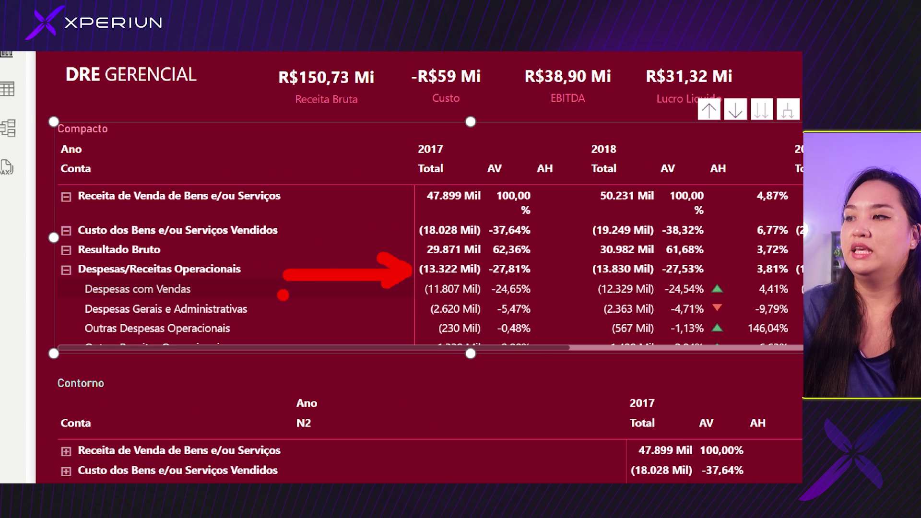
{"action": "key", "text": "Escape"}
{"action": "scroll", "coordinate": [101, 288], "scroll_direction": "down", "scroll_amount": 4}
{"action": "scroll", "coordinate": [96, 288], "scroll_direction": "up", "scroll_amount": 3}
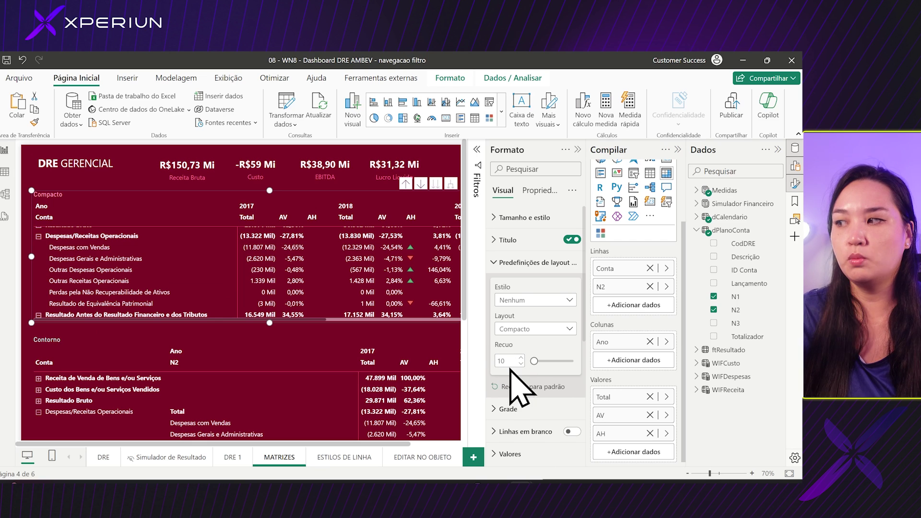
{"action": "left_click_drag", "start_coordinate": [508, 361], "coordinate": [487, 360]}
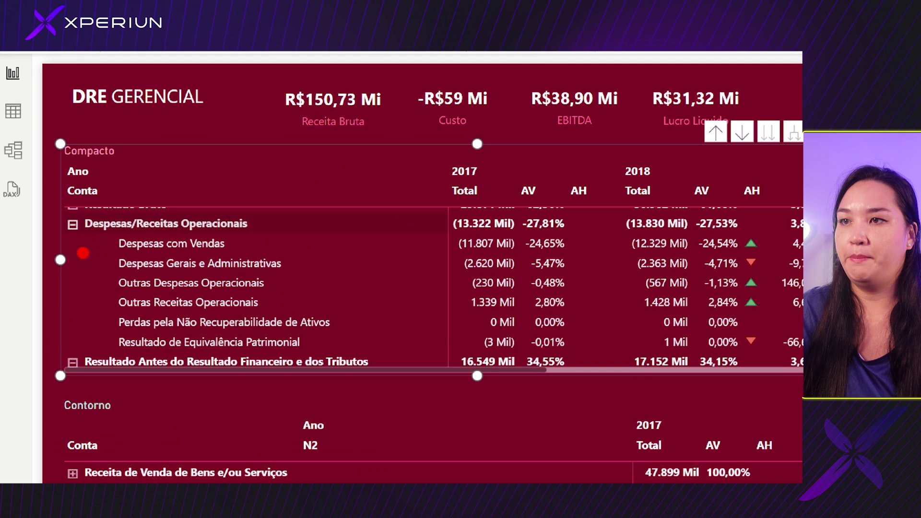
{"action": "left_click_drag", "start_coordinate": [65, 255], "coordinate": [112, 255]}
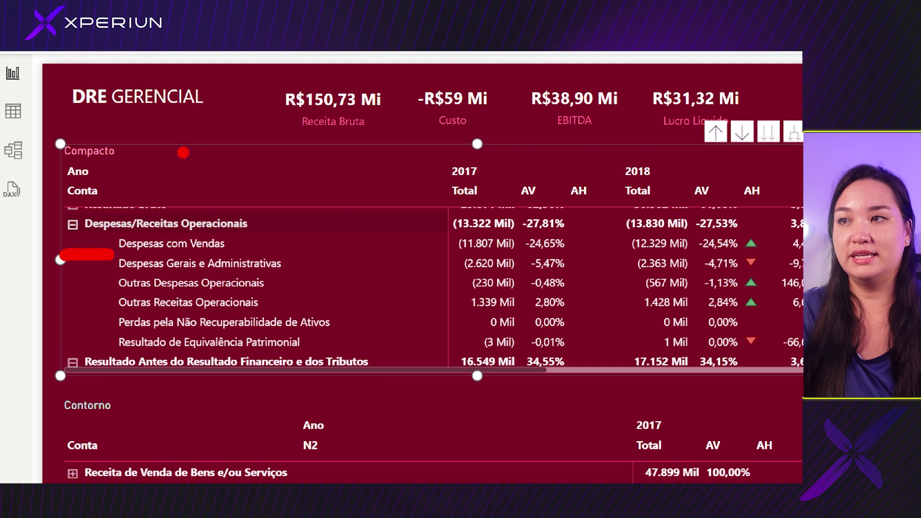
{"action": "left_click_drag", "start_coordinate": [450, 177], "coordinate": [450, 368]}
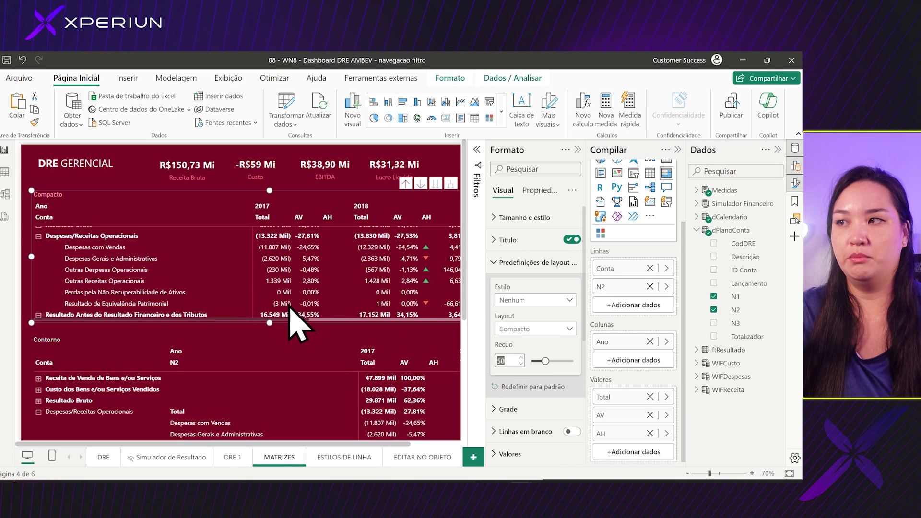
Select the Contorno matrix below the Compacto one to show its layout preset settings.
{"action": "scroll", "coordinate": [218, 216], "scroll_direction": "up", "scroll_amount": 3}
{"action": "left_click", "coordinate": [543, 335]}
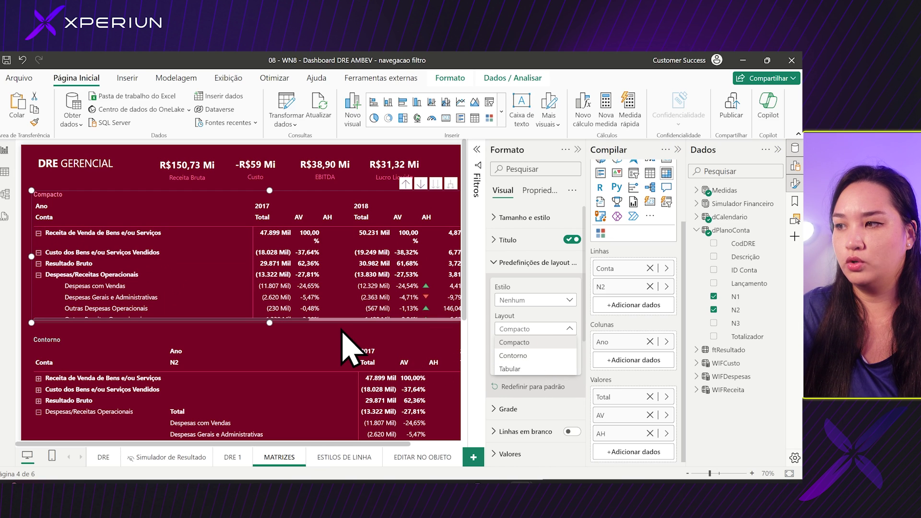
{"action": "scroll", "coordinate": [350, 344], "scroll_direction": "down", "scroll_amount": 5}
{"action": "left_click", "coordinate": [214, 236]}
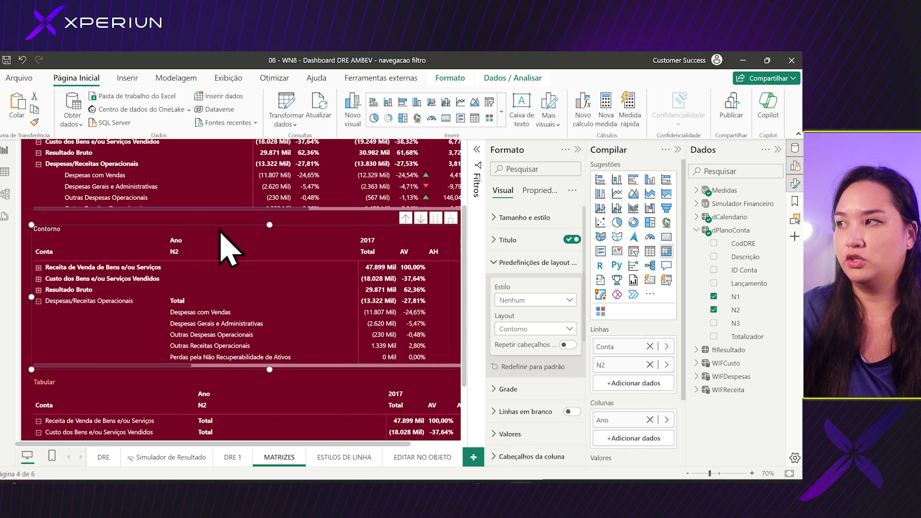
{"action": "scroll", "coordinate": [306, 446], "scroll_direction": "right", "scroll_amount": 2}
{"action": "scroll", "coordinate": [314, 461], "scroll_direction": "left", "scroll_amount": 1}
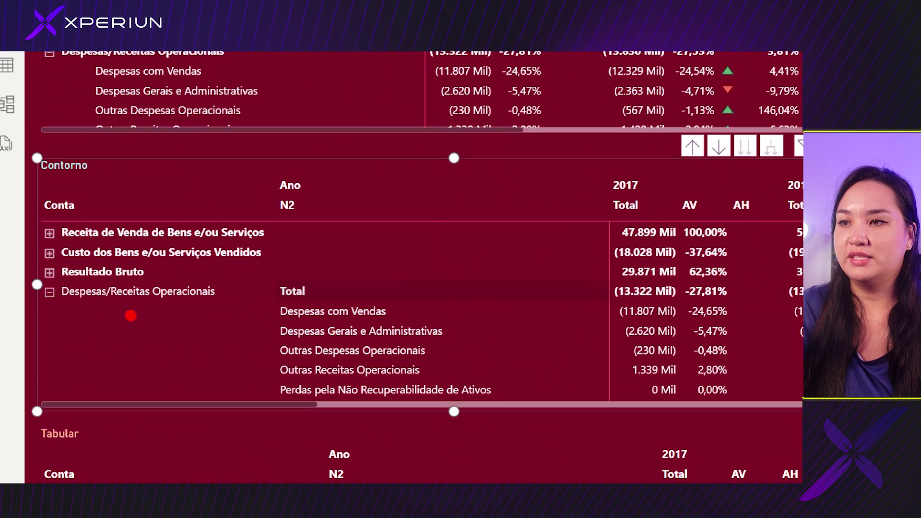
Examine how the Contorno matrix arranges the Conta and N2 columns and the Total row under Despesas/Receitas Operacionais.
{"action": "mouse_move", "coordinate": [80, 305]}
{"action": "left_mouse_down"}
{"action": "mouse_move", "coordinate": [81, 395]}
{"action": "mouse_move", "coordinate": [95, 398]}
{"action": "left_mouse_up"}
{"action": "left_click_drag", "start_coordinate": [109, 355], "coordinate": [143, 392]}
{"action": "mouse_move", "coordinate": [142, 346]}
{"action": "left_mouse_down"}
{"action": "mouse_move", "coordinate": [146, 399]}
{"action": "mouse_move", "coordinate": [179, 401]}
{"action": "left_mouse_up"}
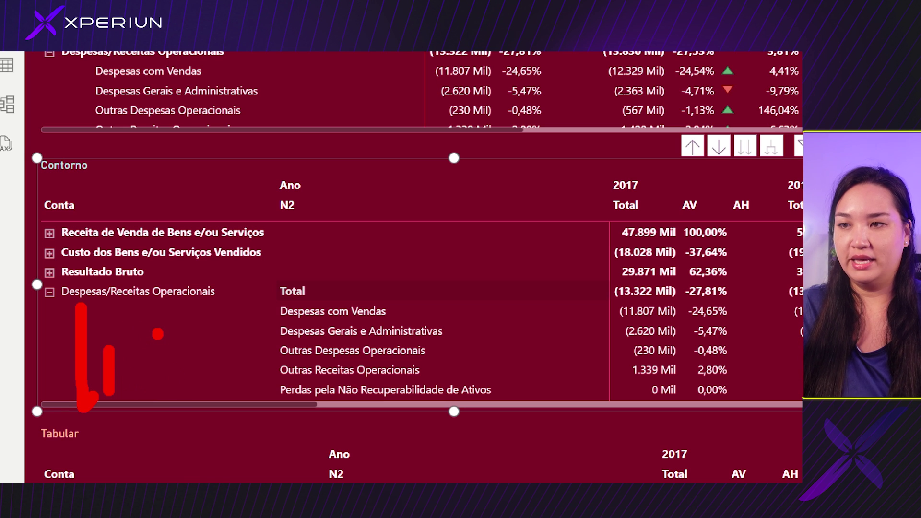
{"action": "left_click_drag", "start_coordinate": [267, 169], "coordinate": [260, 343]}
{"action": "left_click_drag", "start_coordinate": [290, 272], "coordinate": [570, 273]}
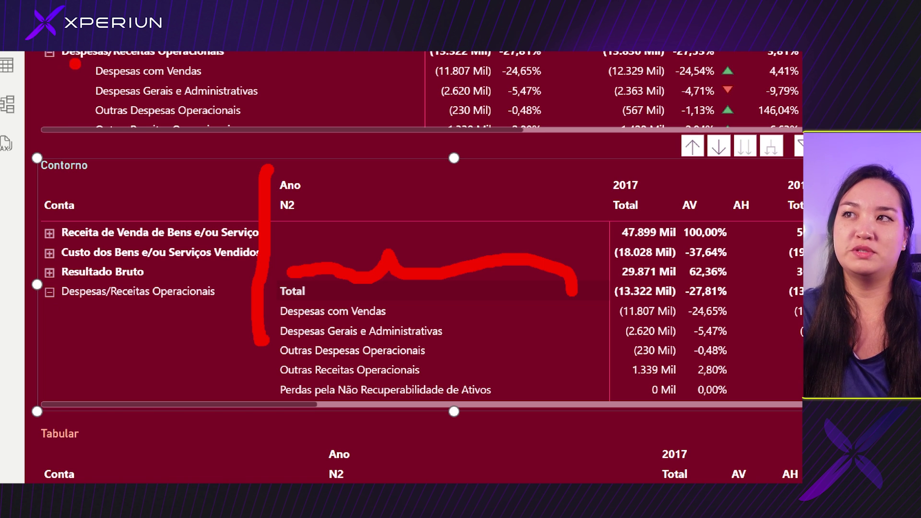
{"action": "mouse_move", "coordinate": [80, 76]}
{"action": "left_mouse_down"}
{"action": "mouse_move", "coordinate": [51, 75]}
{"action": "mouse_move", "coordinate": [79, 74]}
{"action": "left_mouse_up"}
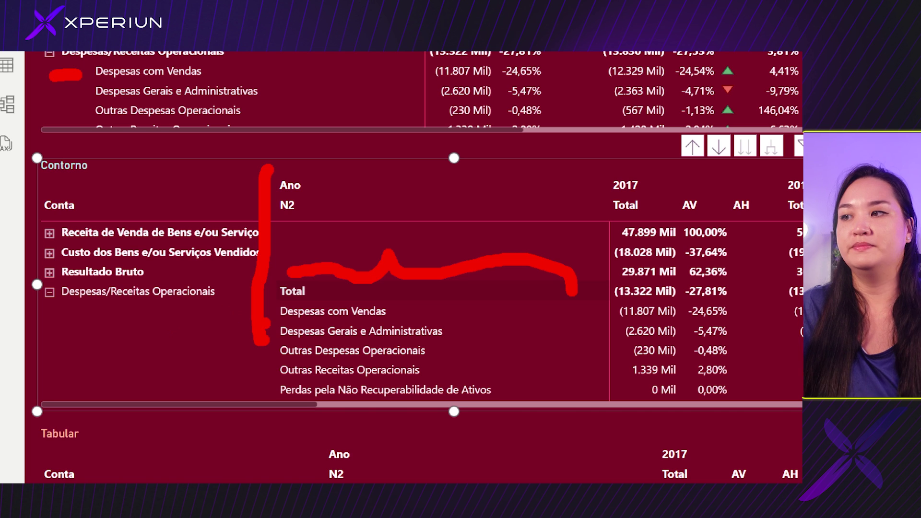
{"action": "mouse_move", "coordinate": [273, 310]}
{"action": "left_mouse_down"}
{"action": "mouse_move", "coordinate": [254, 347]}
{"action": "mouse_move", "coordinate": [262, 401]}
{"action": "left_mouse_up"}
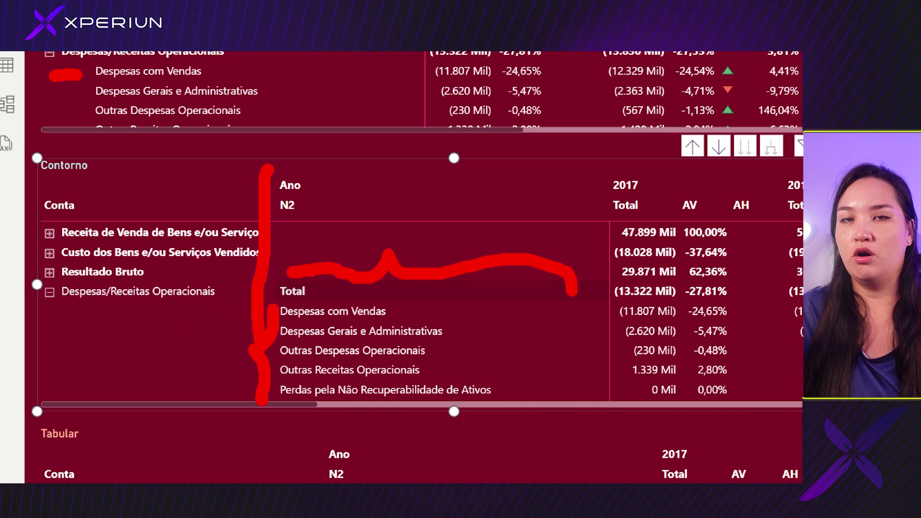
{"action": "key", "text": "Escape"}
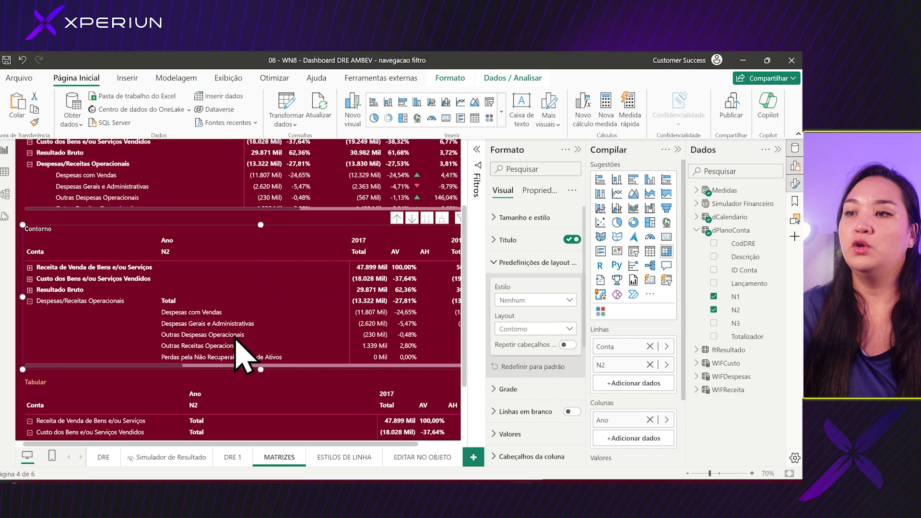
{"action": "left_click_drag", "start_coordinate": [137, 313], "coordinate": [173, 313]}
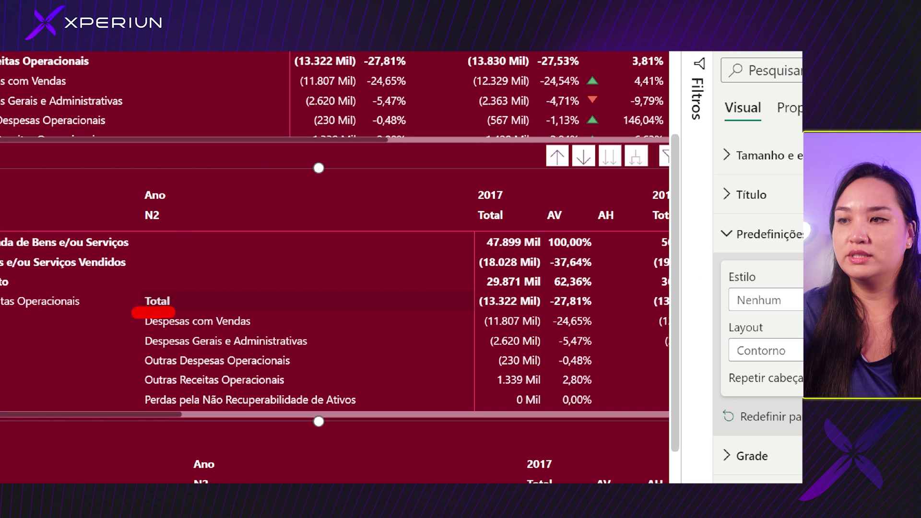
{"action": "key", "text": "Escape"}
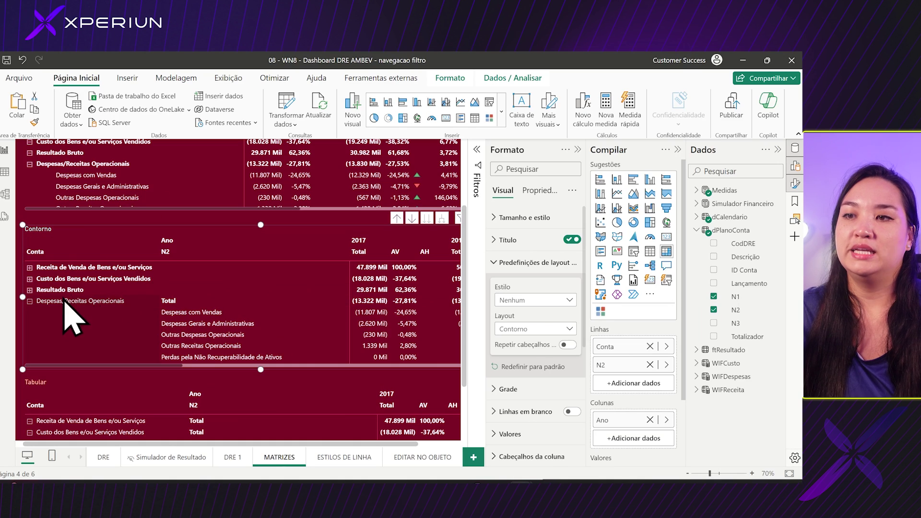
Compare the Despesas/Receitas Operacionais subtotal row in the Compacto matrix with the Total row in the Contorno matrix.
{"action": "scroll", "coordinate": [138, 264], "scroll_direction": "up", "scroll_amount": 3}
{"action": "key", "text": "ctrl+1"}
{"action": "left_click", "coordinate": [187, 227]}
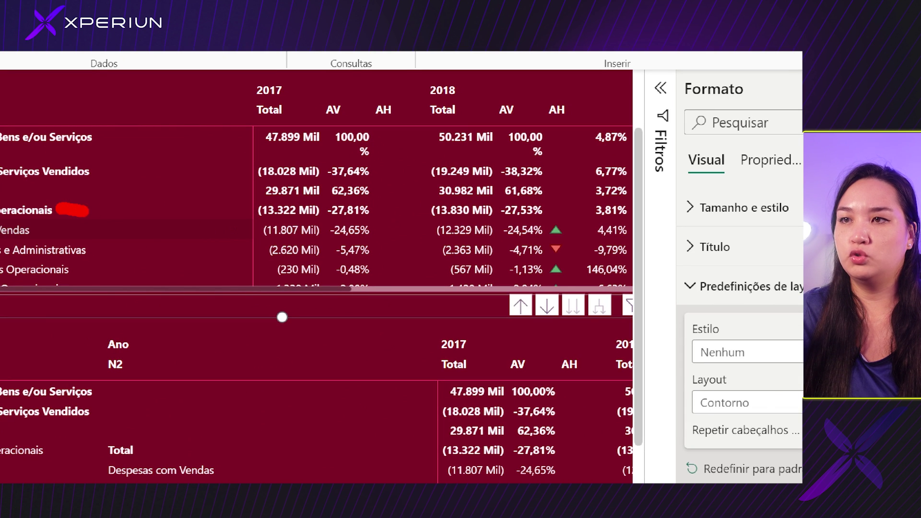
{"action": "left_click_drag", "start_coordinate": [77, 210], "coordinate": [231, 215]}
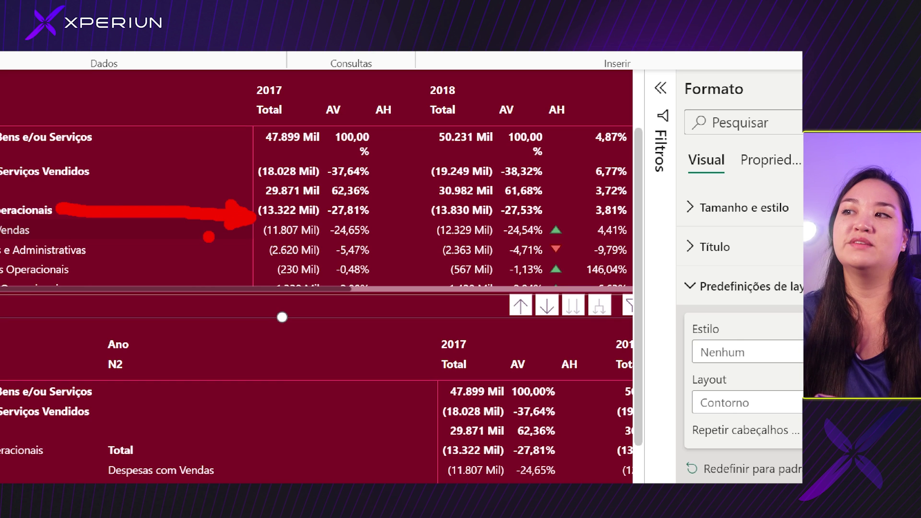
{"action": "key", "text": "Escape"}
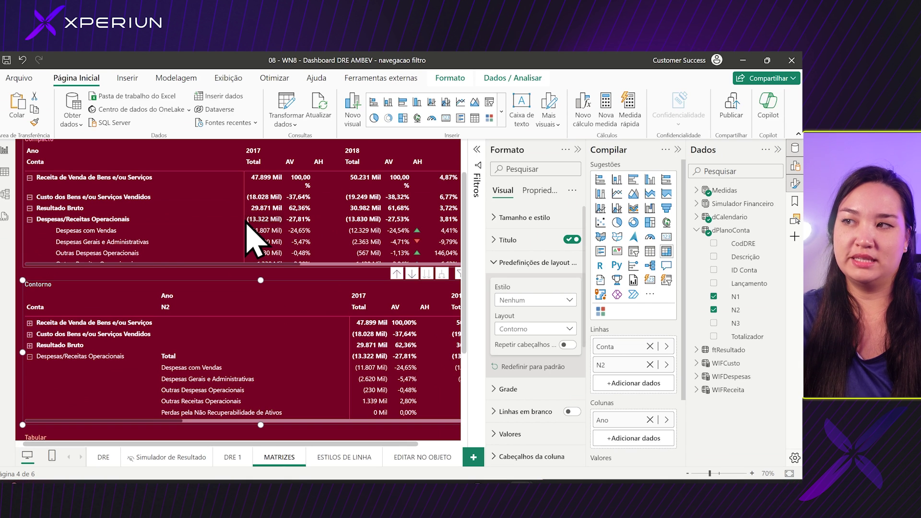
{"action": "scroll", "coordinate": [263, 353], "scroll_direction": "down", "scroll_amount": 1}
{"action": "scroll", "coordinate": [257, 370], "scroll_direction": "up", "scroll_amount": 1}
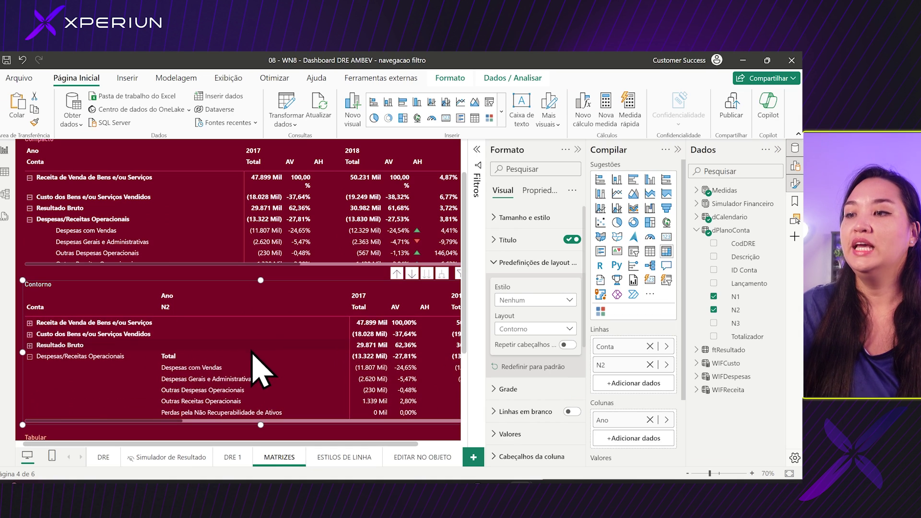
{"action": "key", "text": "ctrl+1"}
{"action": "left_click", "coordinate": [161, 367]}
{"action": "mouse_move", "coordinate": [176, 360]}
{"action": "left_mouse_down"}
{"action": "mouse_move", "coordinate": [152, 361]}
{"action": "mouse_move", "coordinate": [126, 396]}
{"action": "mouse_move", "coordinate": [128, 444]}
{"action": "left_mouse_up"}
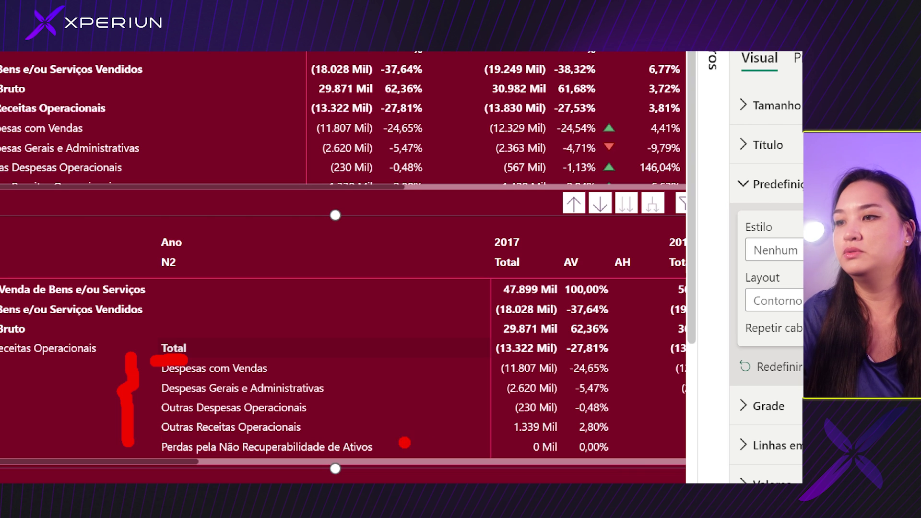
Examine the Total row and the sub-accounts under Despesas/Receitas Operacionais in the Contorno matrix.
{"action": "key", "text": "Escape"}
{"action": "scroll", "coordinate": [319, 384], "scroll_direction": "down", "scroll_amount": 1}
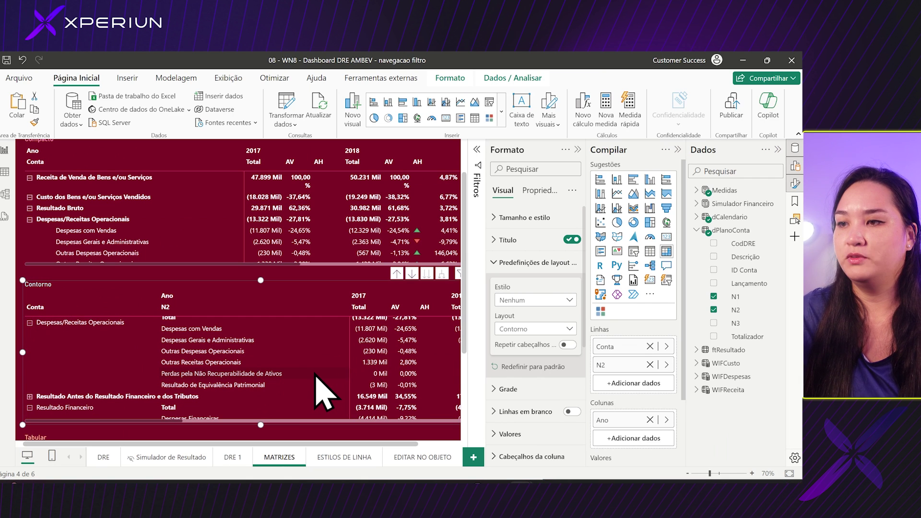
{"action": "scroll", "coordinate": [322, 391], "scroll_direction": "up", "scroll_amount": 2}
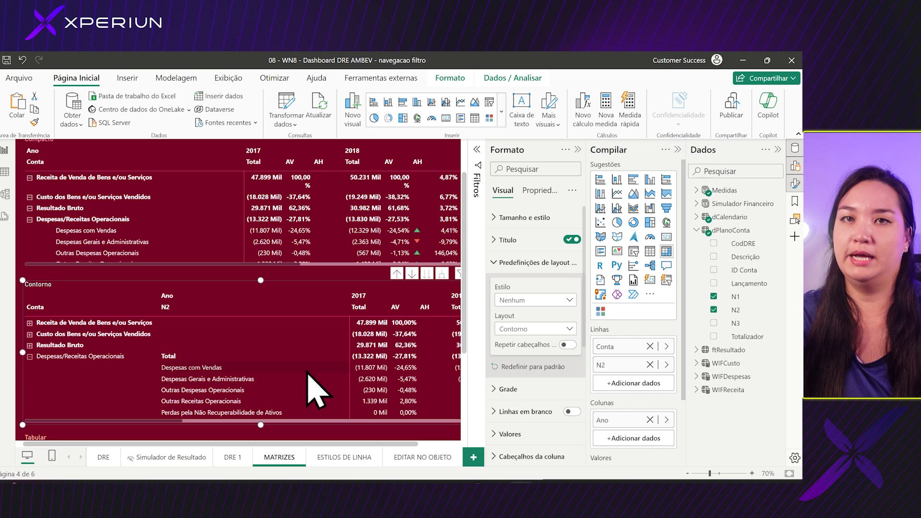
{"action": "scroll", "coordinate": [159, 358], "scroll_direction": "down", "scroll_amount": 2}
{"action": "scroll", "coordinate": [149, 351], "scroll_direction": "up", "scroll_amount": 2}
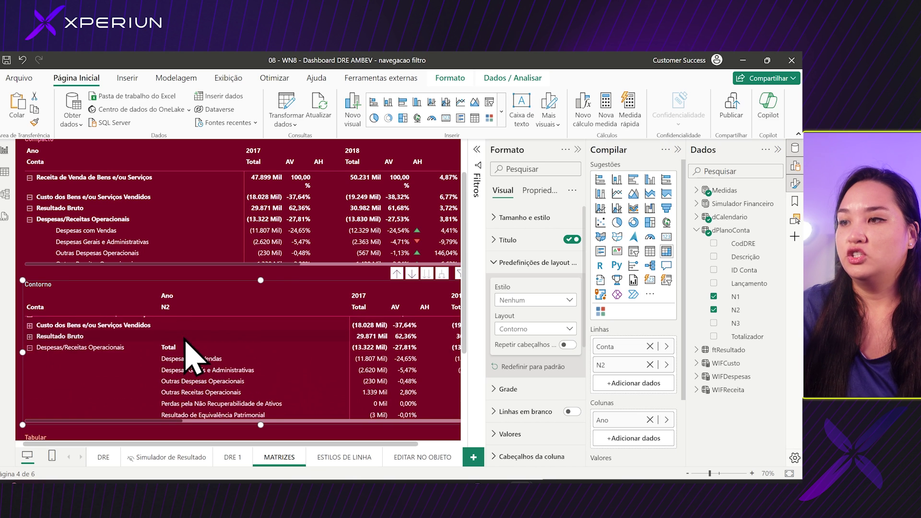
Select the Tabular matrix below the Contorno one and view the layout options in its layout presets.
{"action": "left_click", "coordinate": [282, 274]}
{"action": "scroll", "coordinate": [288, 290], "scroll_direction": "down", "scroll_amount": 3}
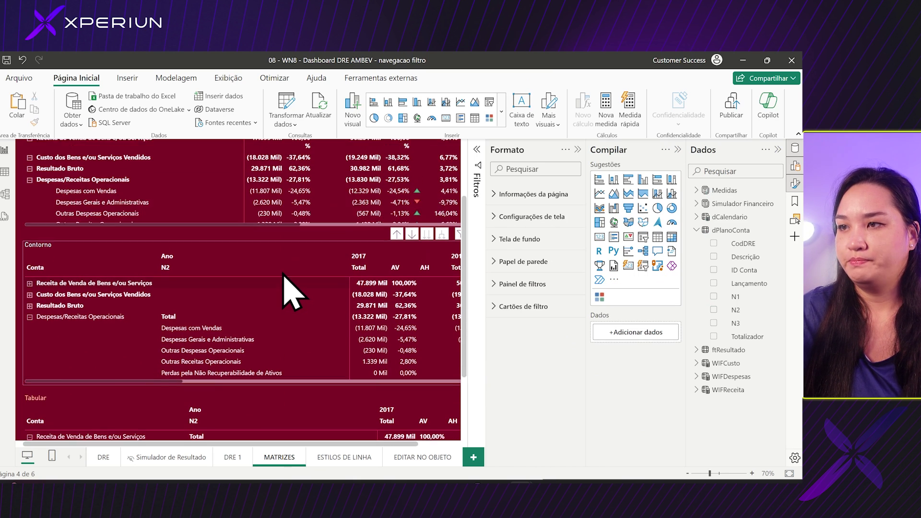
{"action": "left_click", "coordinate": [283, 305]}
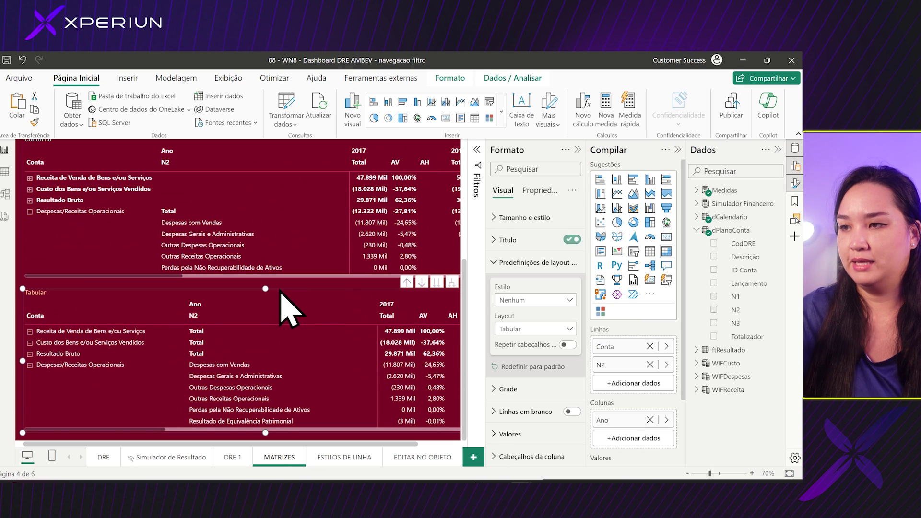
{"action": "left_click", "coordinate": [547, 329]}
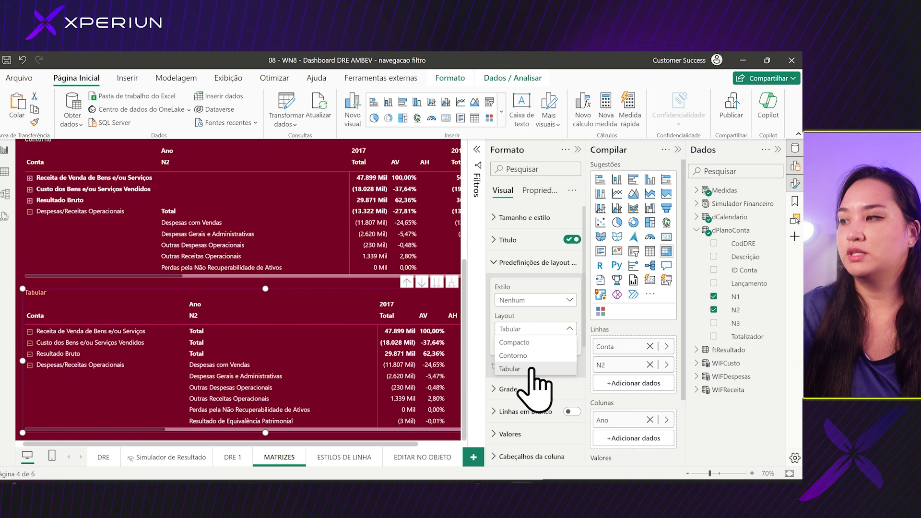
{"action": "left_click", "coordinate": [315, 283]}
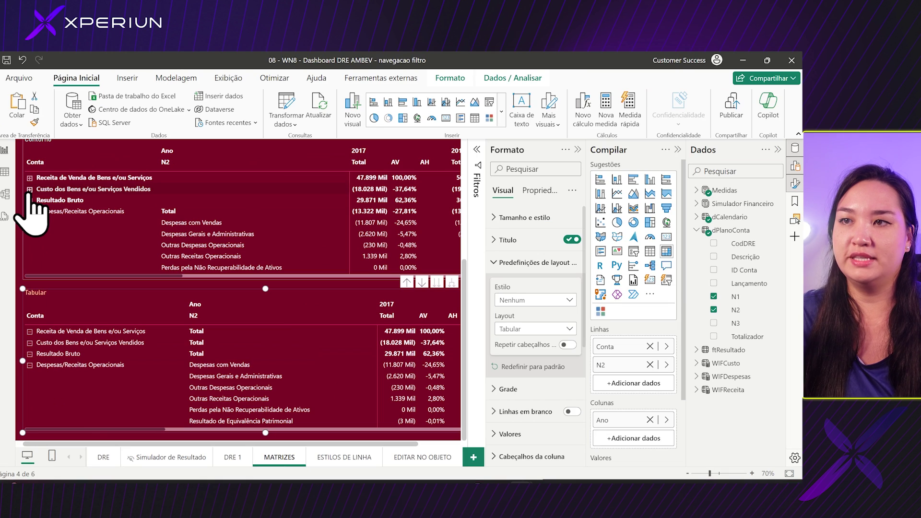
Expand the Receita de Venda, Custo dos Bens e/ou Serviços Vendidos and Resultado Bruto rows in the Contorno matrix.
{"action": "left_click", "coordinate": [57, 187]}
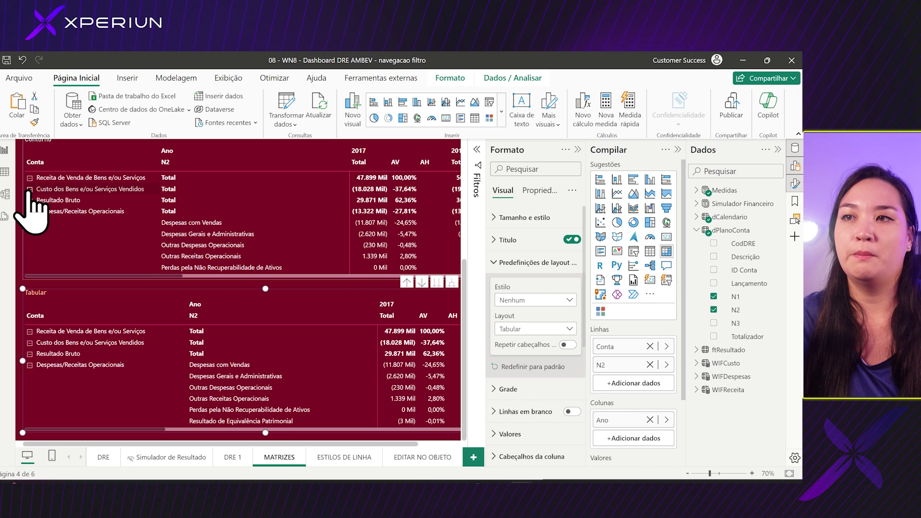
{"action": "left_click", "coordinate": [30, 189]}
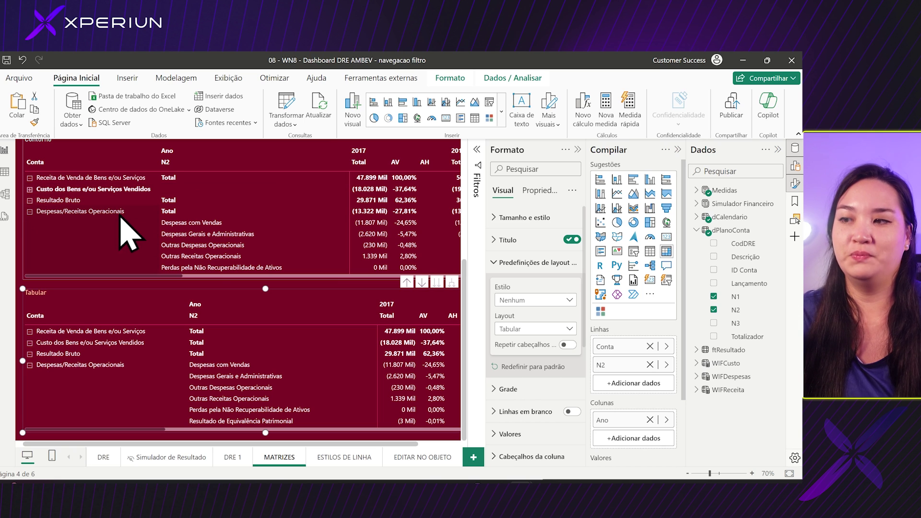
{"action": "left_click", "coordinate": [235, 307]}
{"action": "left_click", "coordinate": [226, 318]}
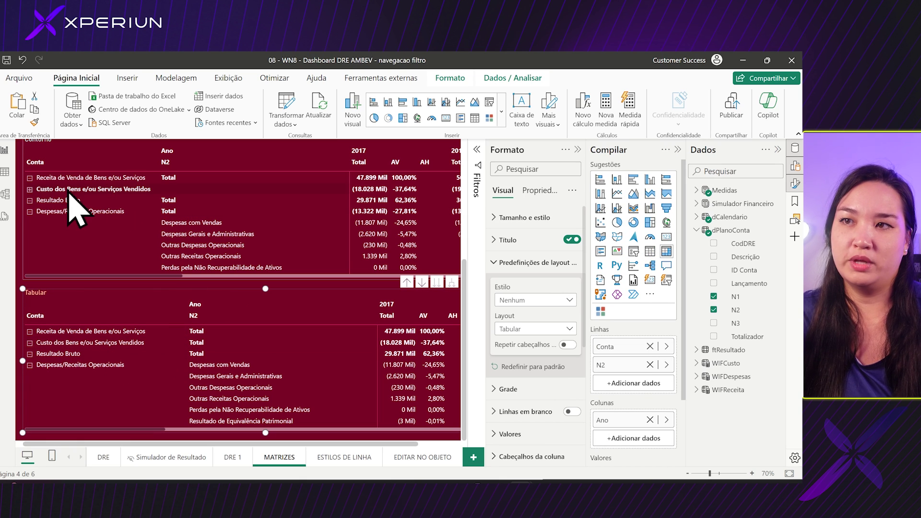
{"action": "left_click", "coordinate": [29, 189]}
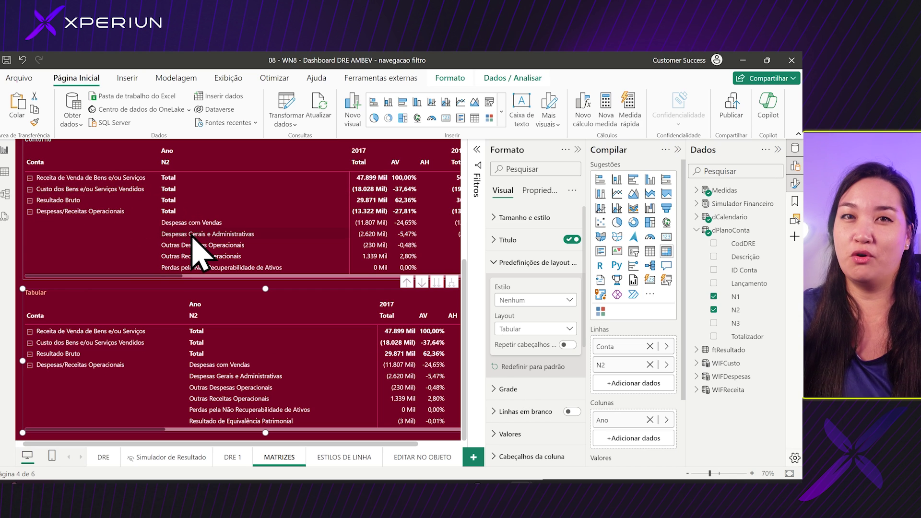
Compare the Total row placement within account groups between the Contorno and Tabular matrices, keeping the Tabular layout option selected.
{"action": "scroll", "coordinate": [254, 339], "scroll_direction": "down", "scroll_amount": 2}
{"action": "scroll", "coordinate": [254, 339], "scroll_direction": "up", "scroll_amount": 2}
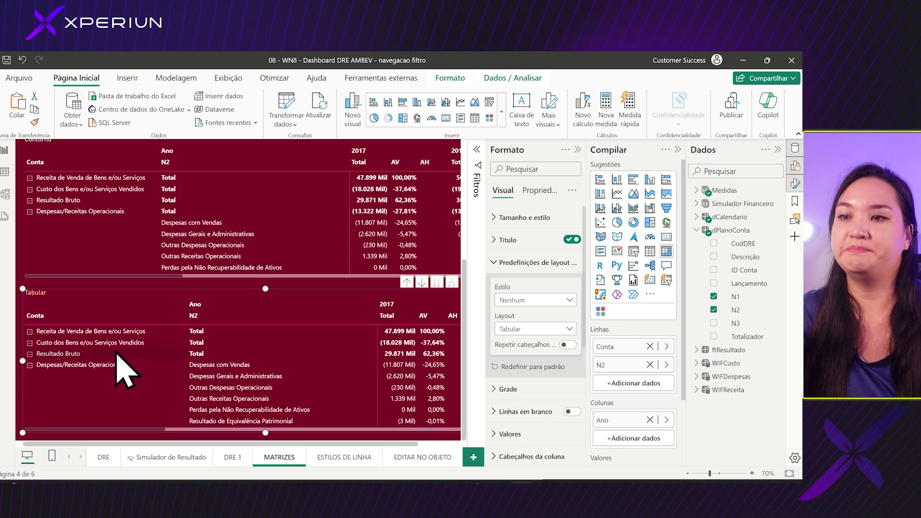
{"action": "scroll", "coordinate": [201, 382], "scroll_direction": "down", "scroll_amount": 3}
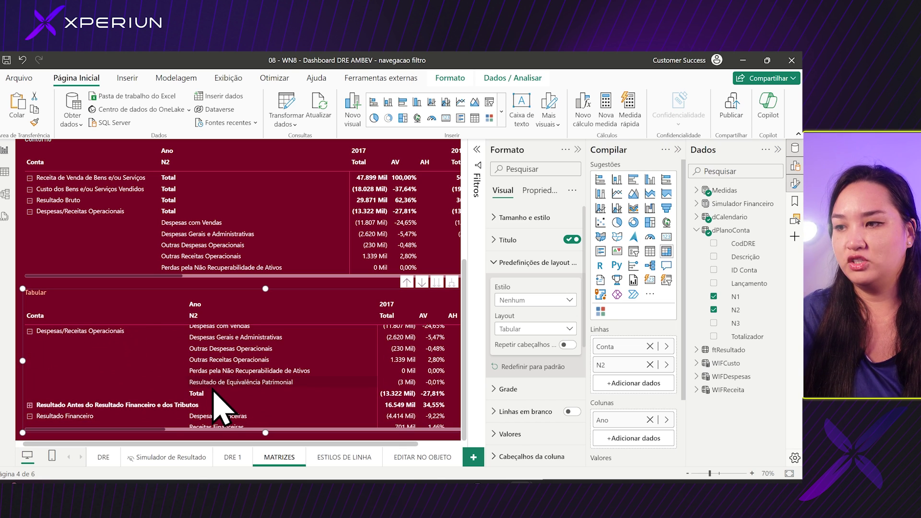
{"action": "scroll", "coordinate": [218, 401], "scroll_direction": "up", "scroll_amount": 3}
{"action": "scroll", "coordinate": [213, 370], "scroll_direction": "down", "scroll_amount": 3}
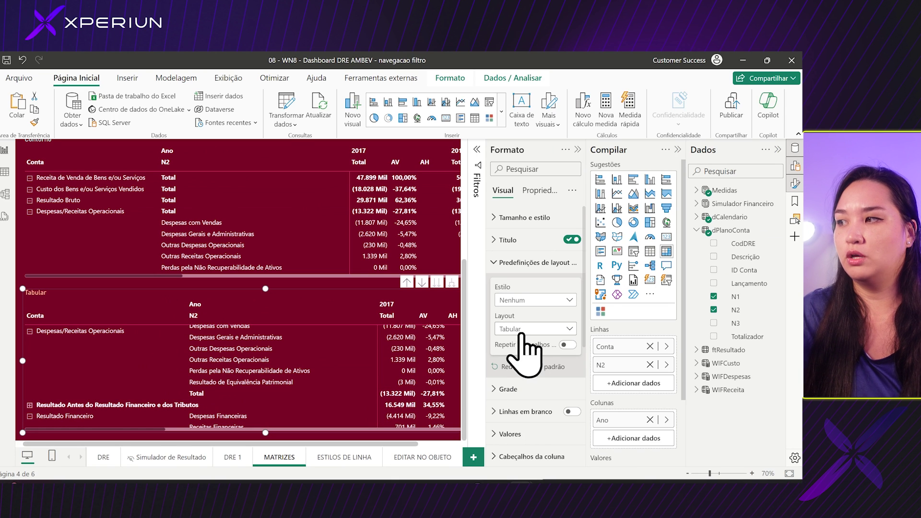
{"action": "scroll", "coordinate": [302, 360], "scroll_direction": "down", "scroll_amount": 2}
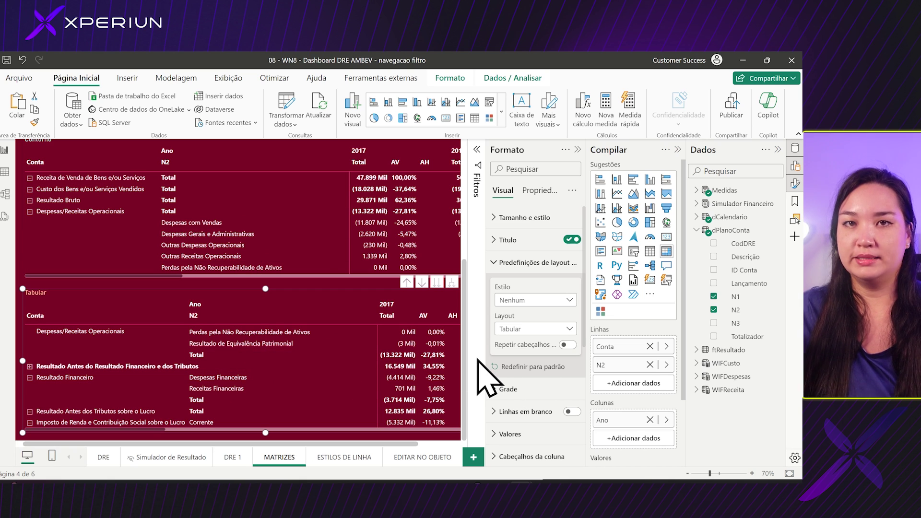
{"action": "scroll", "coordinate": [288, 245], "scroll_direction": "up", "scroll_amount": 2}
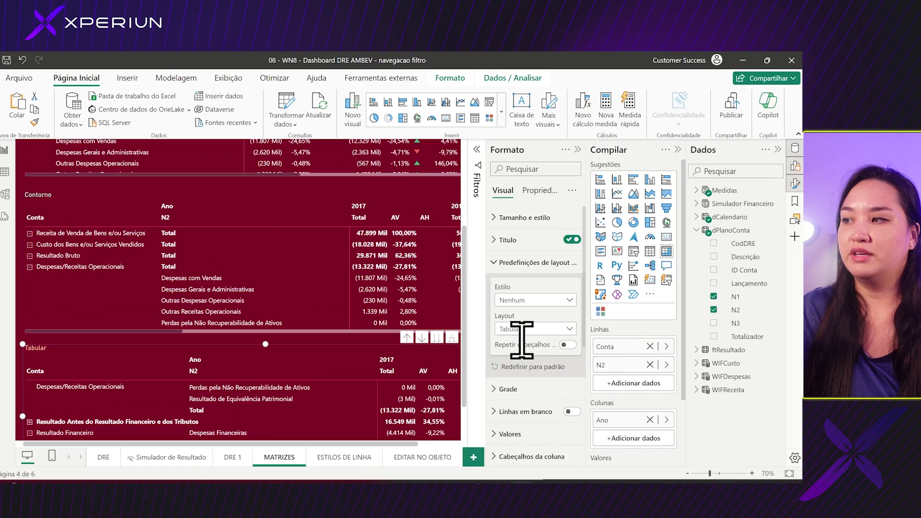
{"action": "left_click", "coordinate": [530, 330]}
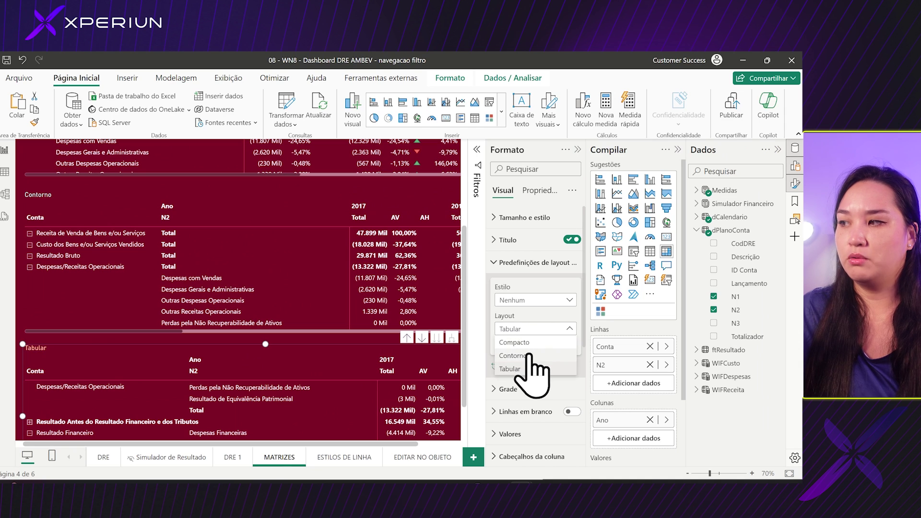
{"action": "left_click", "coordinate": [533, 367]}
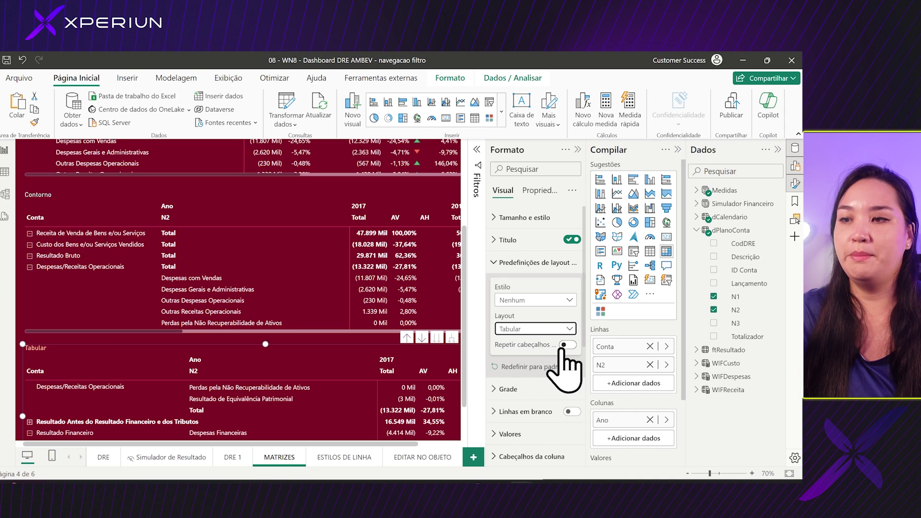
Select the Contorno matrix and examine the Conta column cells beside the N2 sub-accounts of Despesas/Receitas Operacionais.
{"action": "left_click", "coordinate": [90, 282]}
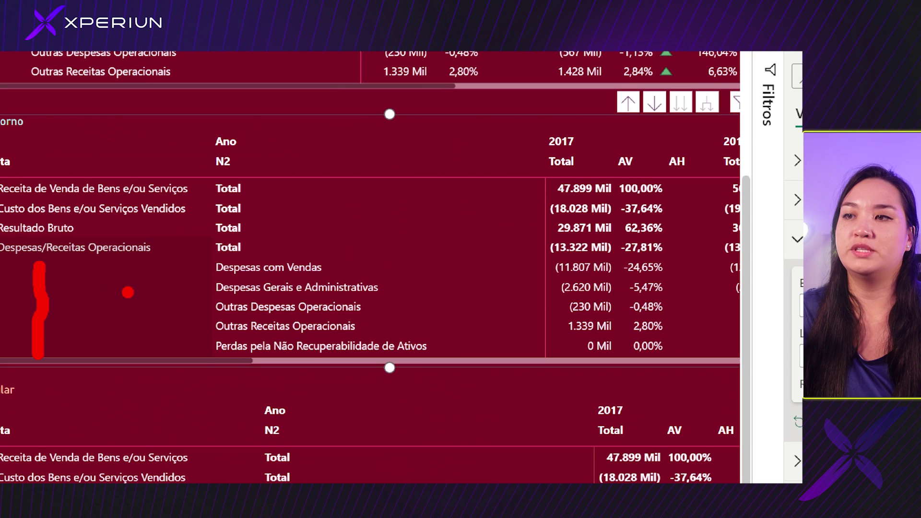
{"action": "mouse_move", "coordinate": [161, 239]}
{"action": "left_mouse_down"}
{"action": "mouse_move", "coordinate": [191, 290]}
{"action": "mouse_move", "coordinate": [188, 334]}
{"action": "left_mouse_up"}
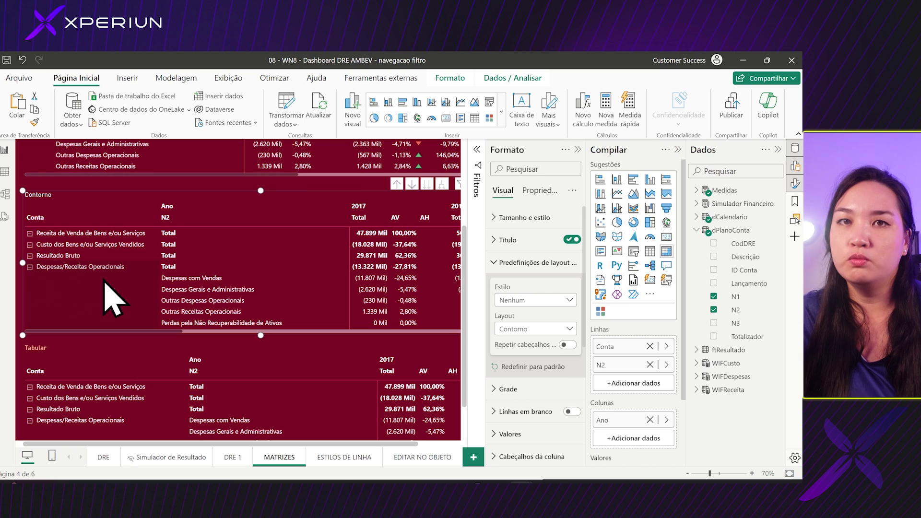
{"action": "scroll", "coordinate": [125, 292], "scroll_direction": "down", "scroll_amount": 1}
{"action": "scroll", "coordinate": [201, 271], "scroll_direction": "up", "scroll_amount": 1}
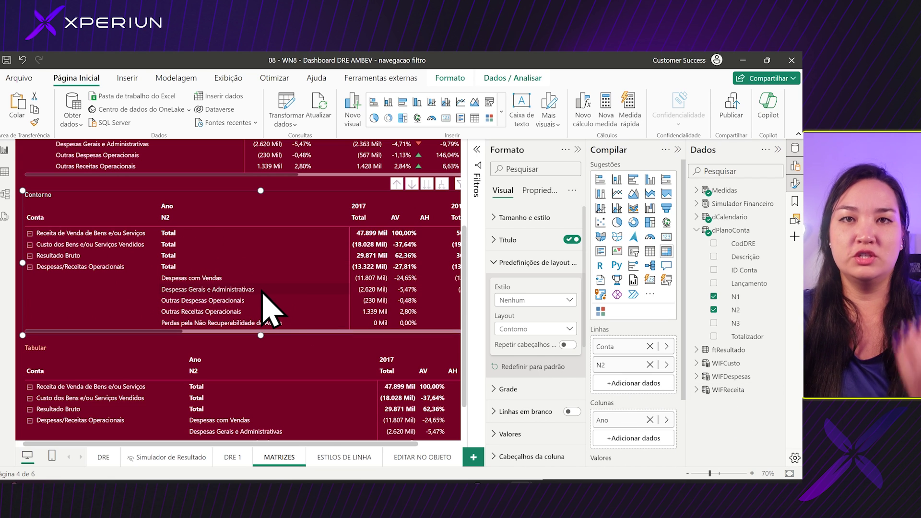
{"action": "scroll", "coordinate": [263, 292], "scroll_direction": "down", "scroll_amount": 1}
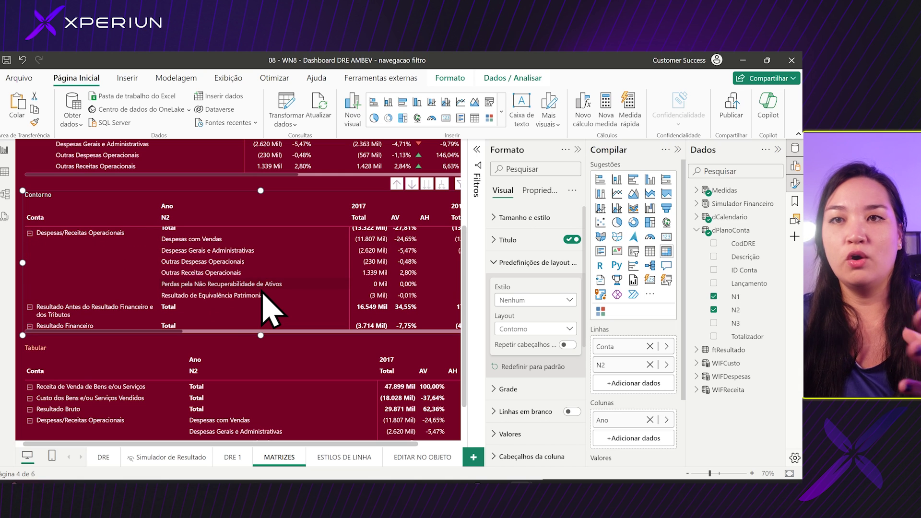
{"action": "scroll", "coordinate": [268, 307], "scroll_direction": "down", "scroll_amount": 2}
{"action": "scroll", "coordinate": [268, 307], "scroll_direction": "up", "scroll_amount": 5}
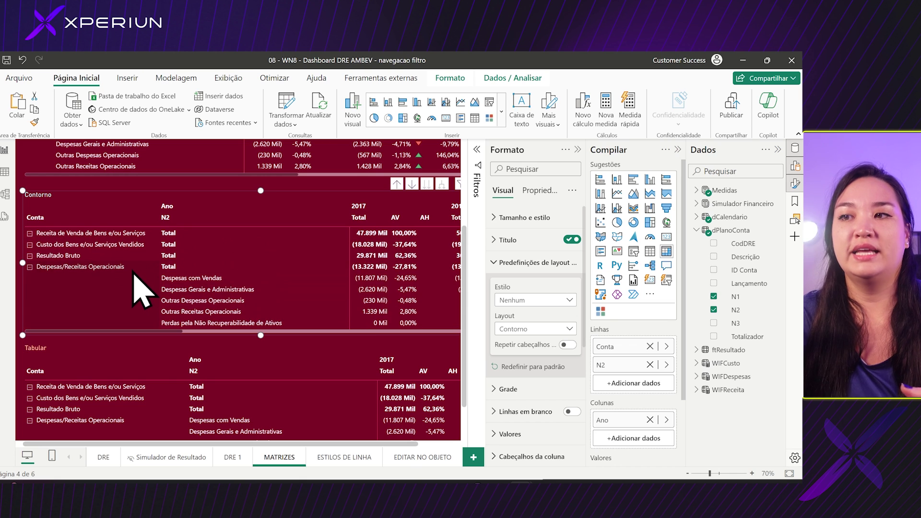
{"action": "scroll", "coordinate": [141, 292], "scroll_direction": "down", "scroll_amount": 1}
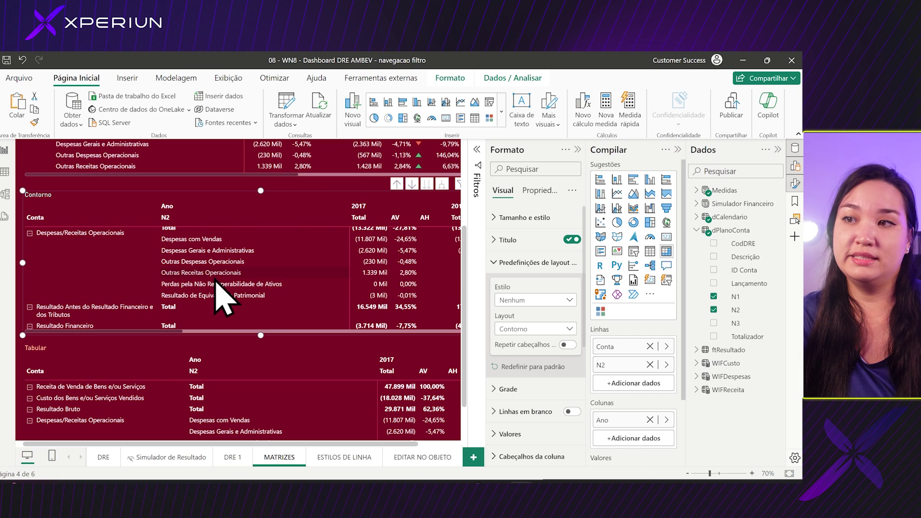
Turn on repeated row headers for the Contorno matrix and examine the Conta labels beside the Despesas/Receitas Operacionais sub-accounts.
{"action": "left_click", "coordinate": [567, 345]}
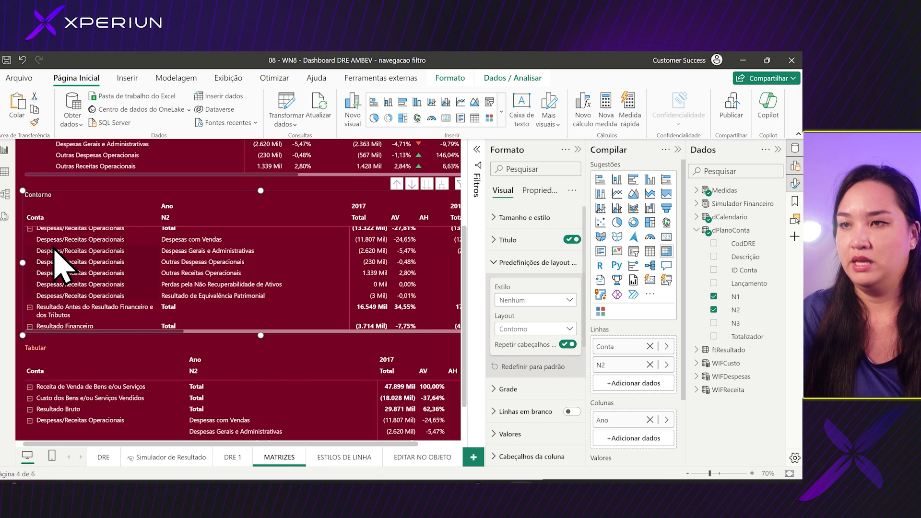
{"action": "scroll", "coordinate": [43, 279], "scroll_direction": "up", "scroll_amount": 1}
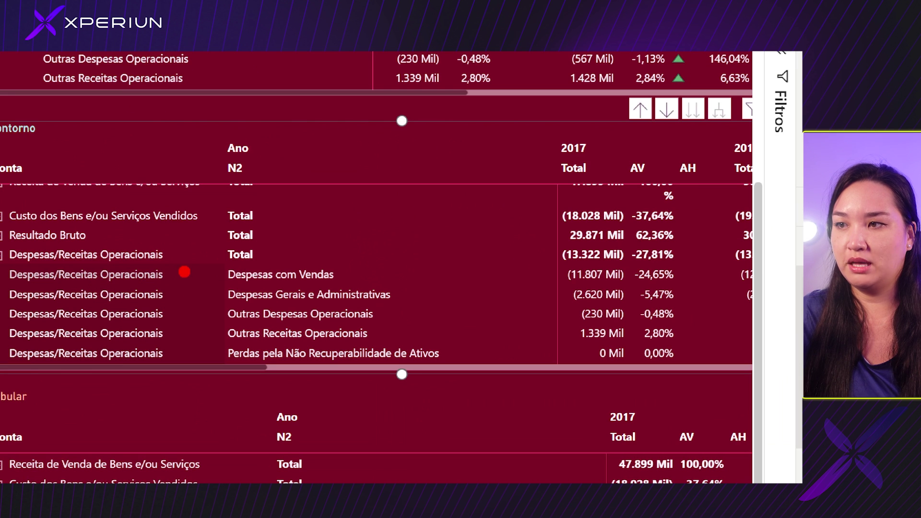
{"action": "left_click_drag", "start_coordinate": [173, 275], "coordinate": [171, 376]}
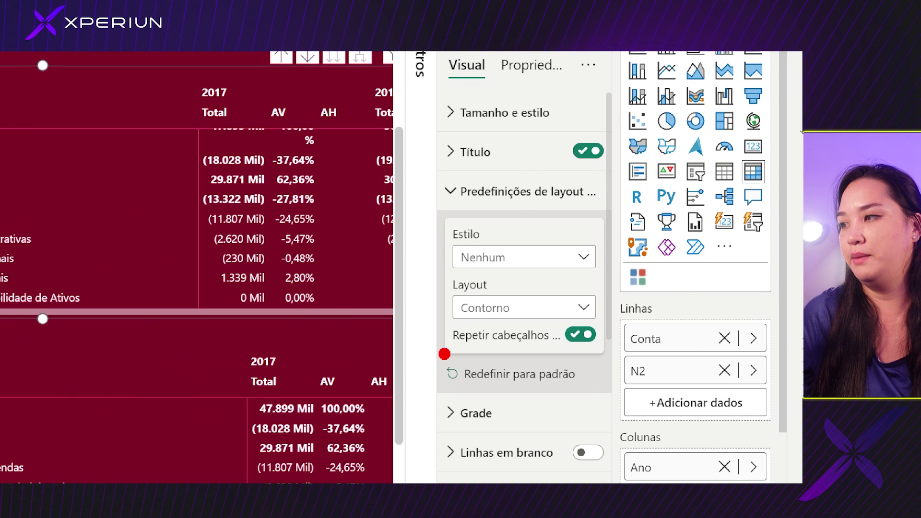
{"action": "left_click_drag", "start_coordinate": [445, 354], "coordinate": [547, 356]}
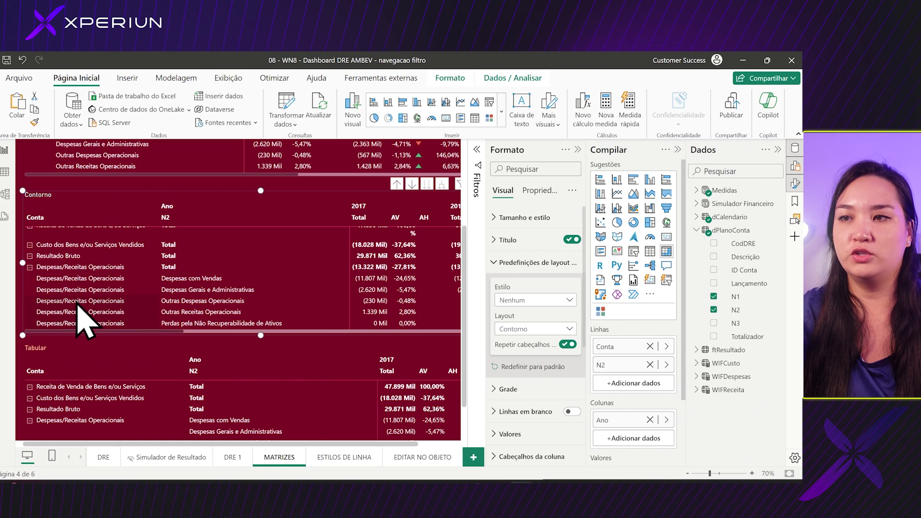
{"action": "scroll", "coordinate": [84, 308], "scroll_direction": "down", "scroll_amount": 2}
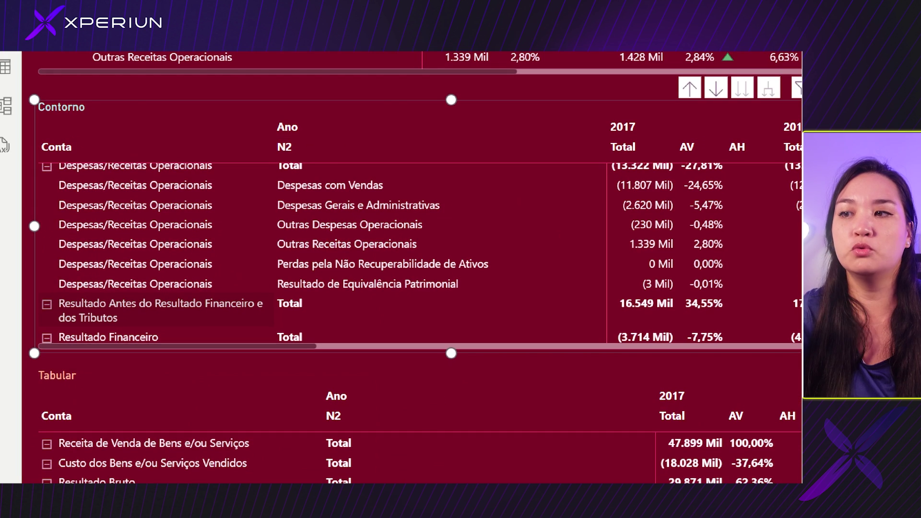
{"action": "left_click_drag", "start_coordinate": [54, 329], "coordinate": [101, 329]}
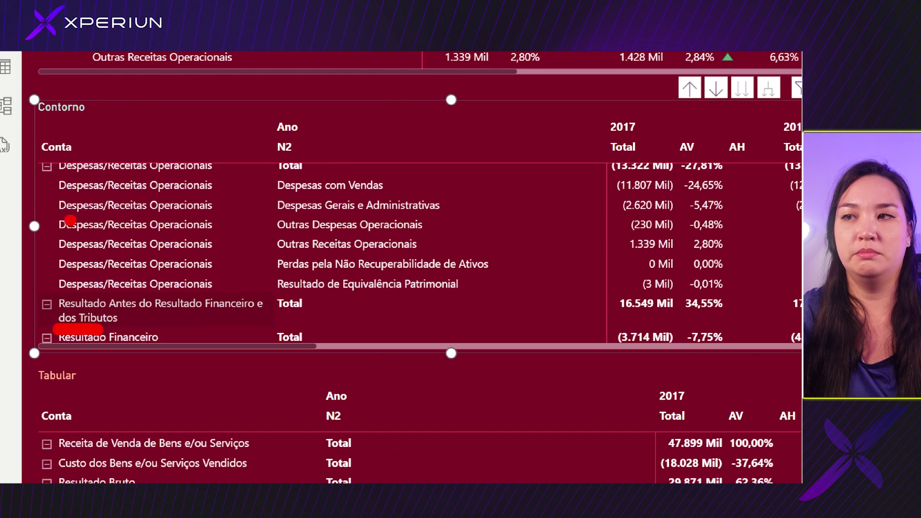
{"action": "left_click_drag", "start_coordinate": [42, 176], "coordinate": [51, 289]}
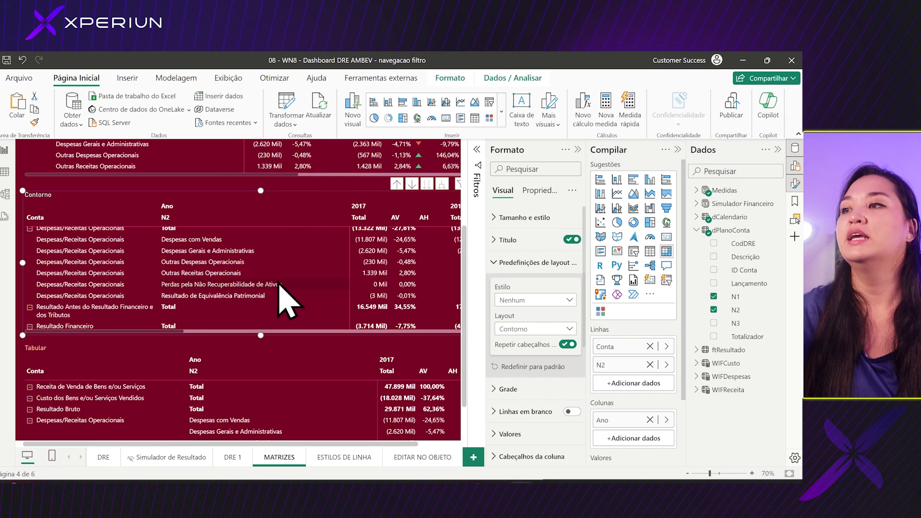
Turn off repeated row headers for the Contorno matrix and mark the Despesas/Receitas Operacionais and Resultado Antes do Resultado Financeiro headers.
{"action": "left_click", "coordinate": [559, 343]}
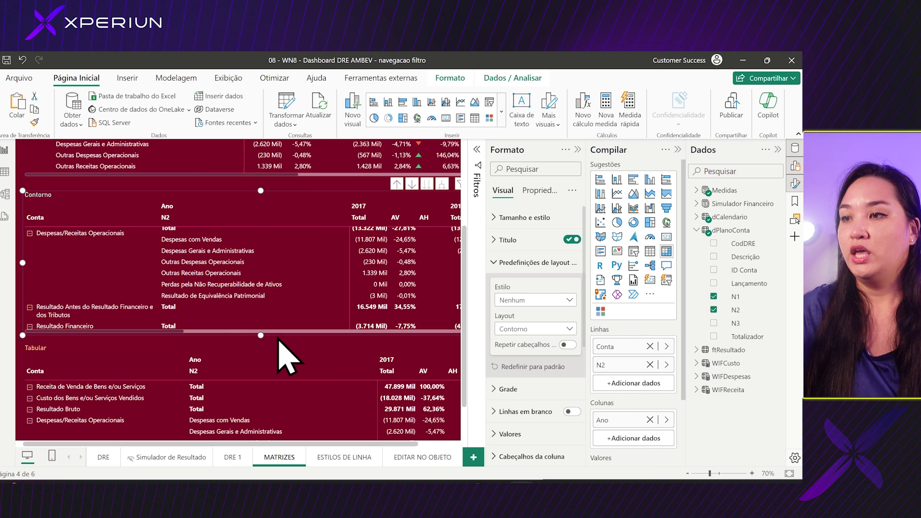
{"action": "scroll", "coordinate": [523, 420], "scroll_direction": "down", "scroll_amount": 1}
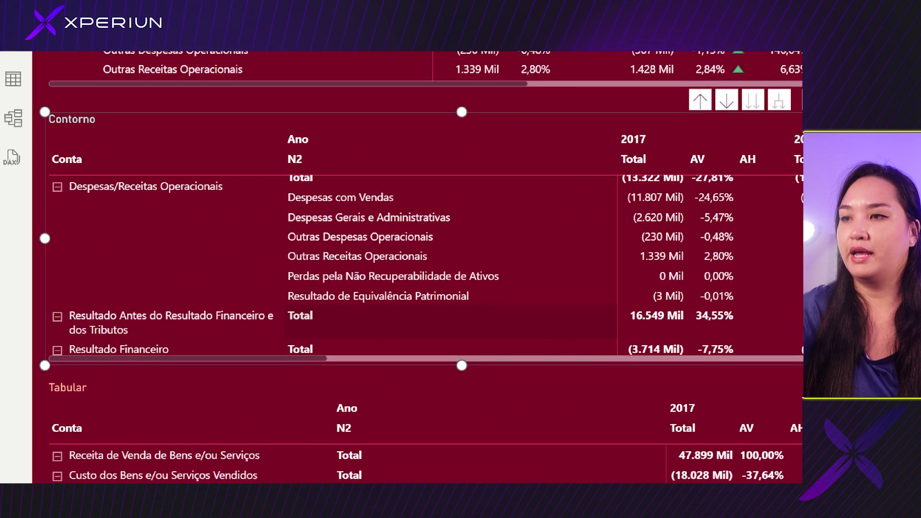
{"action": "left_click_drag", "start_coordinate": [36, 302], "coordinate": [86, 303]}
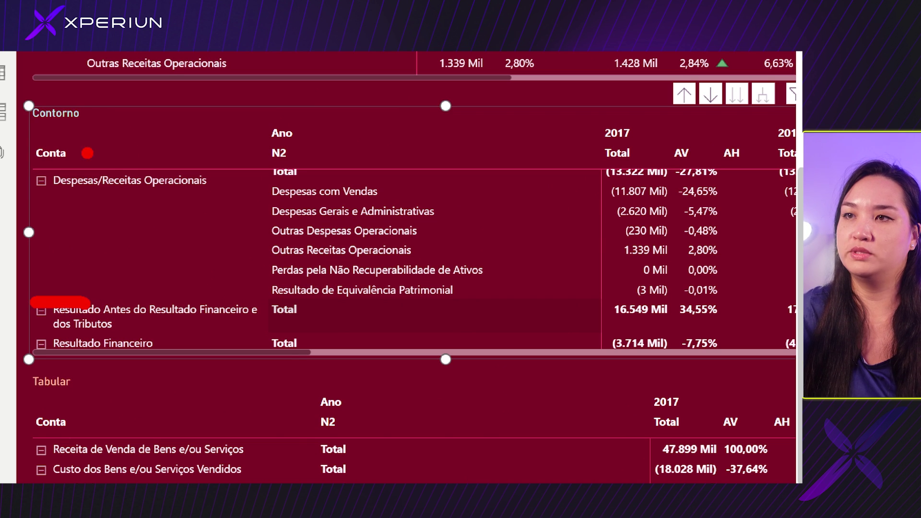
{"action": "left_click_drag", "start_coordinate": [36, 191], "coordinate": [91, 192]}
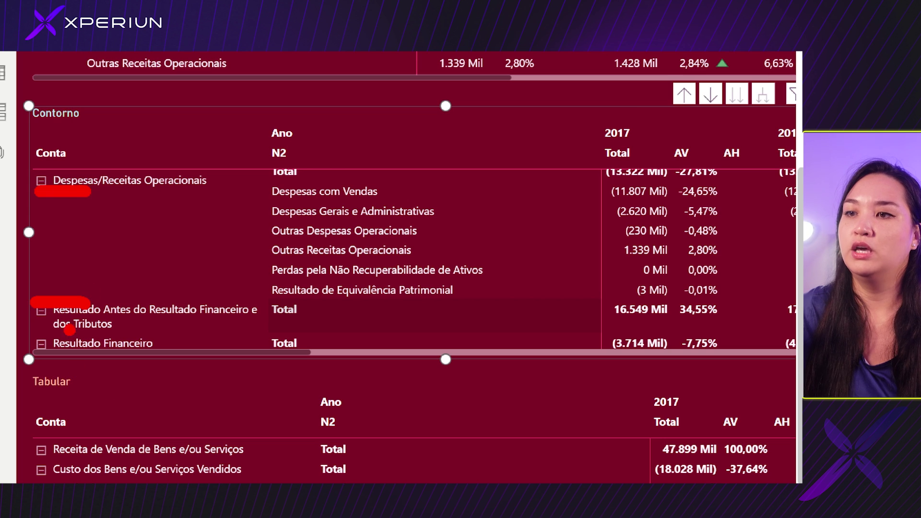
Turn on Linhas em branco for the Contorno matrix and examine the spacing between its account groups.
{"action": "mouse_move", "coordinate": [485, 214]}
{"action": "left_mouse_down"}
{"action": "mouse_move", "coordinate": [485, 242]}
{"action": "mouse_move", "coordinate": [512, 247]}
{"action": "mouse_move", "coordinate": [514, 210]}
{"action": "mouse_move", "coordinate": [553, 253]}
{"action": "left_mouse_up"}
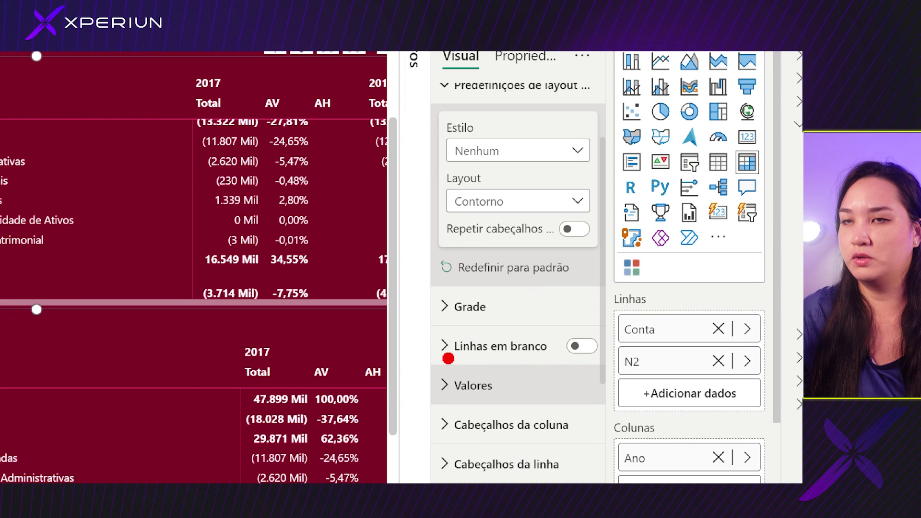
{"action": "left_click_drag", "start_coordinate": [435, 359], "coordinate": [554, 368]}
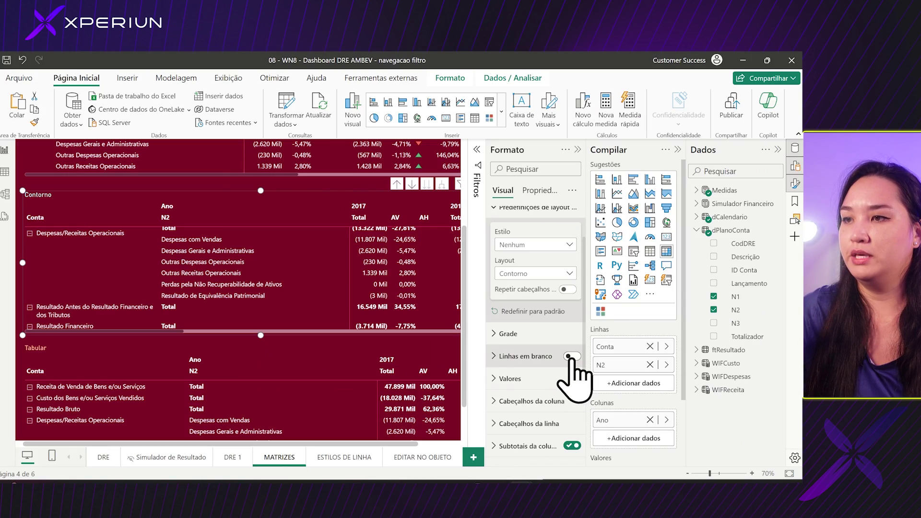
{"action": "left_click", "coordinate": [570, 356]}
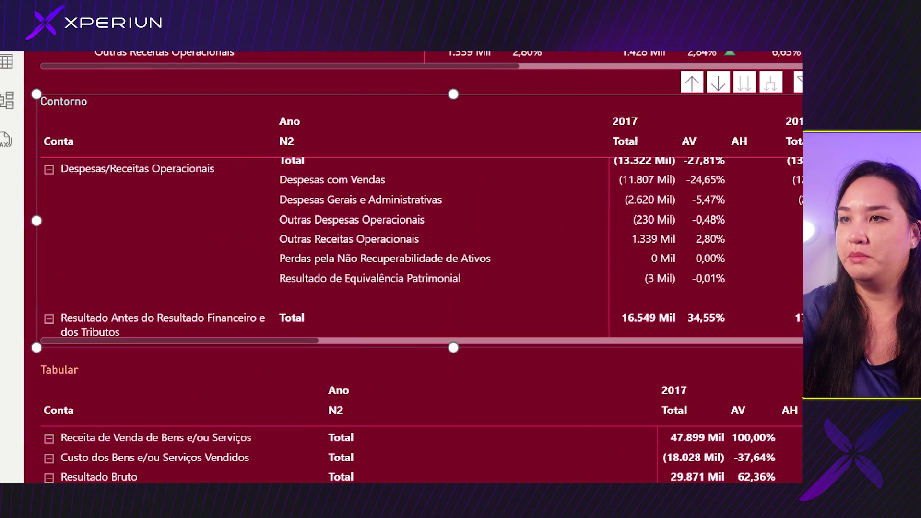
{"action": "mouse_move", "coordinate": [284, 287]}
{"action": "left_mouse_down"}
{"action": "mouse_move", "coordinate": [271, 301]}
{"action": "mouse_move", "coordinate": [448, 307]}
{"action": "mouse_move", "coordinate": [401, 289]}
{"action": "mouse_move", "coordinate": [284, 284]}
{"action": "left_mouse_up"}
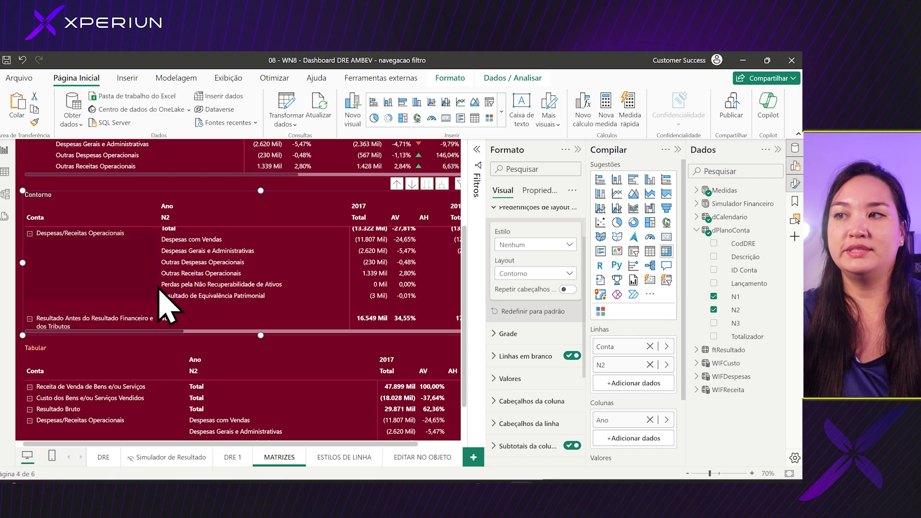
{"action": "scroll", "coordinate": [175, 269], "scroll_direction": "up", "scroll_amount": 3}
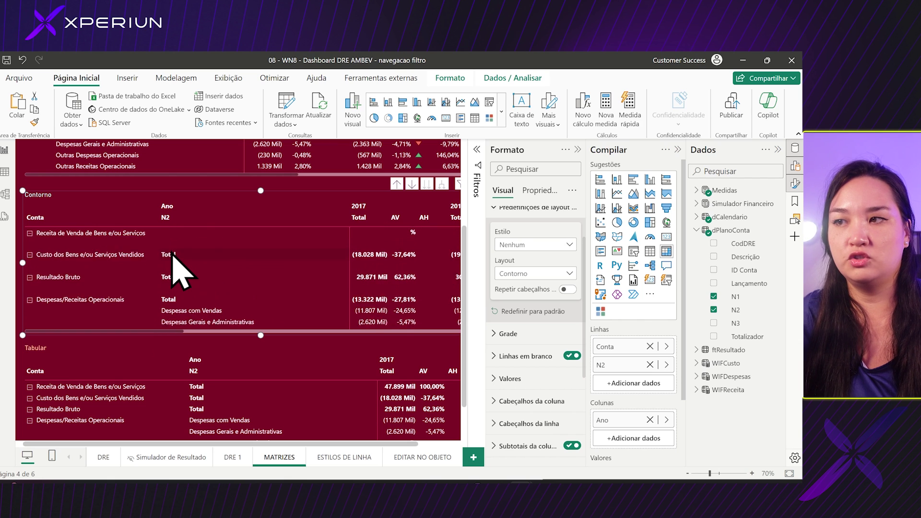
{"action": "scroll", "coordinate": [235, 269], "scroll_direction": "down", "scroll_amount": 1}
{"action": "scroll", "coordinate": [92, 287], "scroll_direction": "down", "scroll_amount": 3}
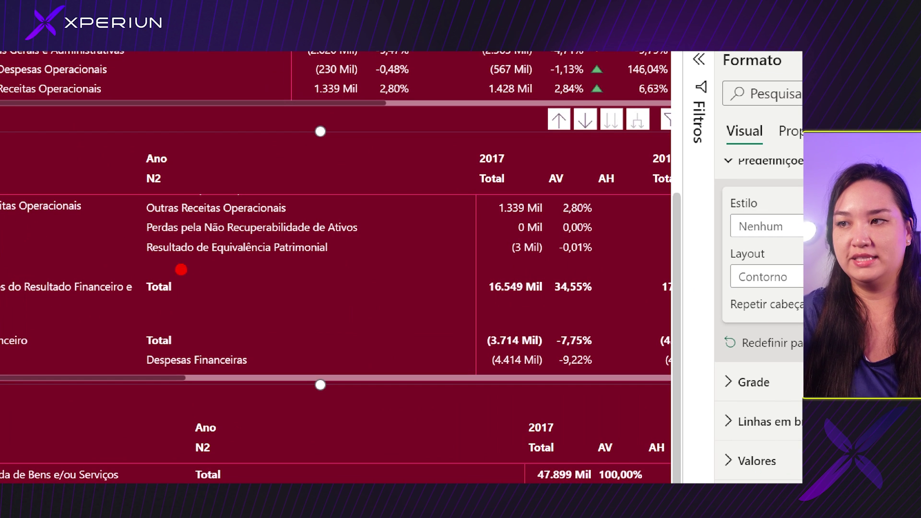
{"action": "mouse_move", "coordinate": [160, 272]}
{"action": "left_mouse_down"}
{"action": "mouse_move", "coordinate": [202, 265]}
{"action": "mouse_move", "coordinate": [153, 271]}
{"action": "left_mouse_up"}
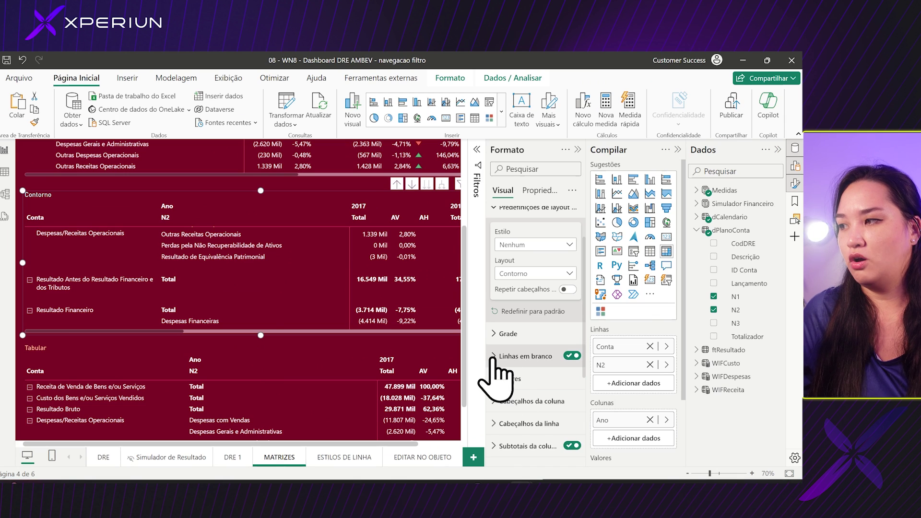
Fill the Contorno matrix's blank rows with light turquoise at 68% transparency.
{"action": "left_click", "coordinate": [456, 345]}
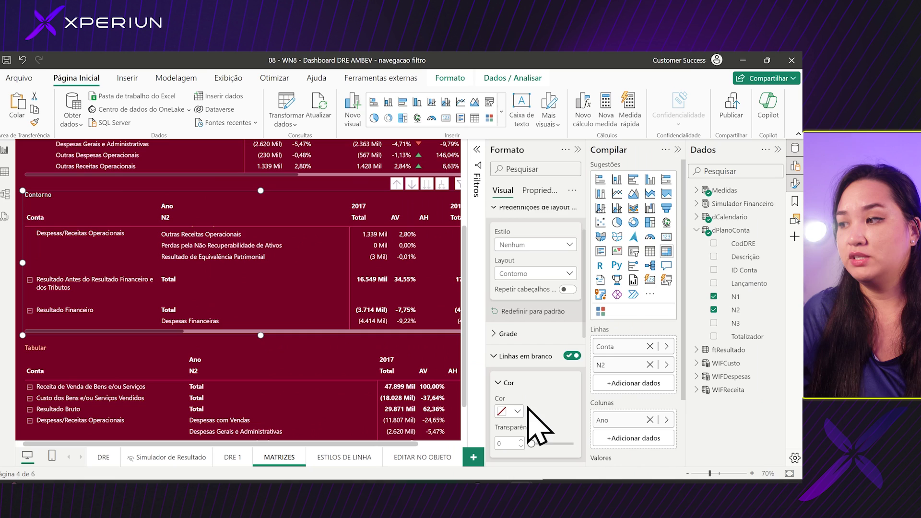
{"action": "left_click", "coordinate": [495, 418]}
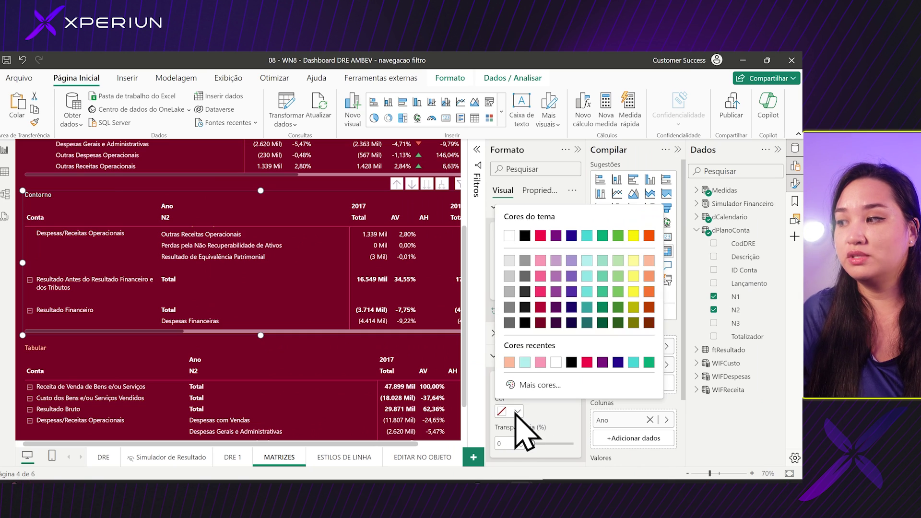
{"action": "left_click", "coordinate": [586, 261]}
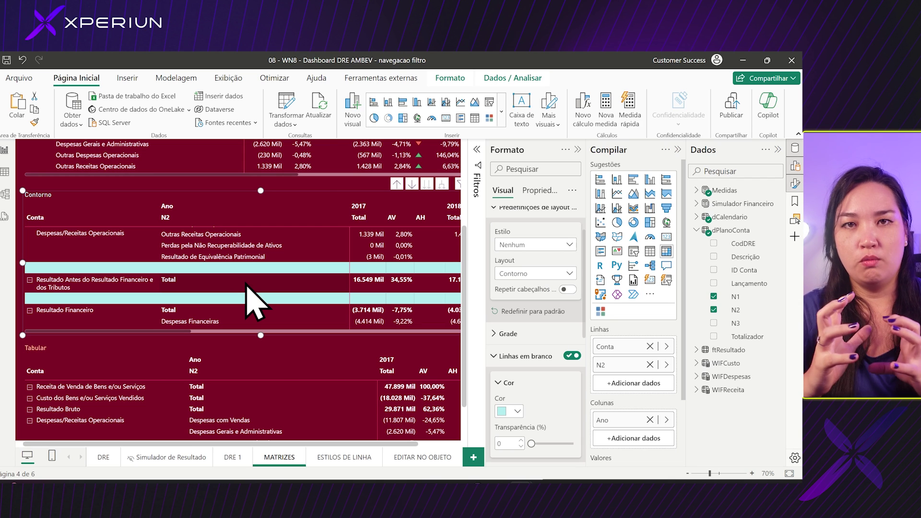
{"action": "left_click_drag", "start_coordinate": [531, 444], "coordinate": [560, 444]}
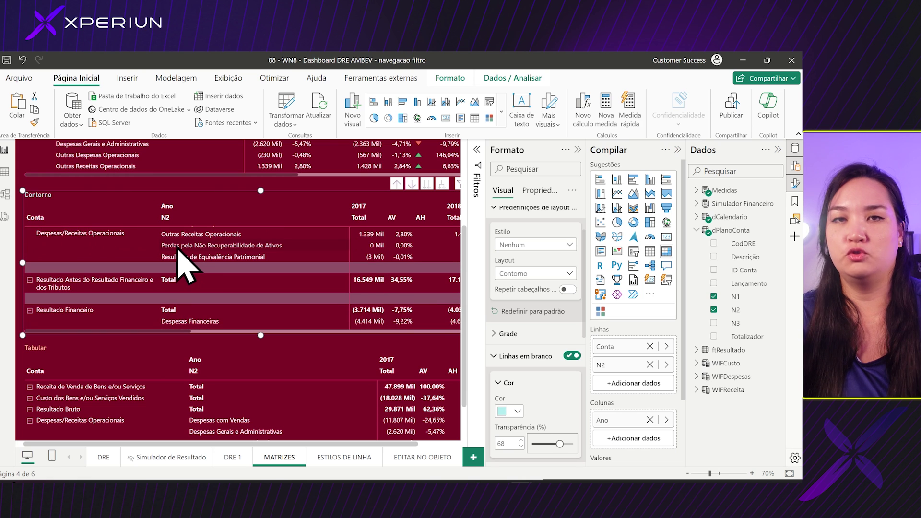
{"action": "scroll", "coordinate": [521, 367], "scroll_direction": "down", "scroll_amount": 1}
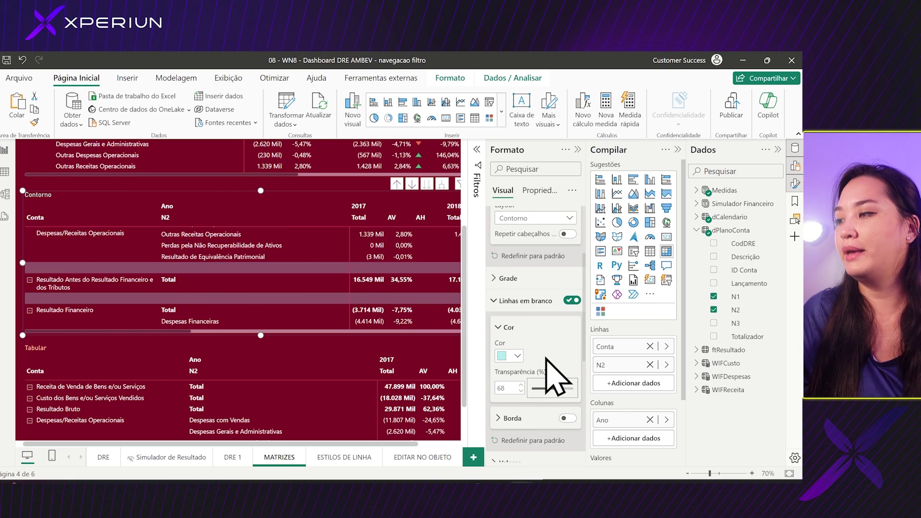
{"action": "scroll", "coordinate": [551, 376], "scroll_direction": "down", "scroll_amount": 3}
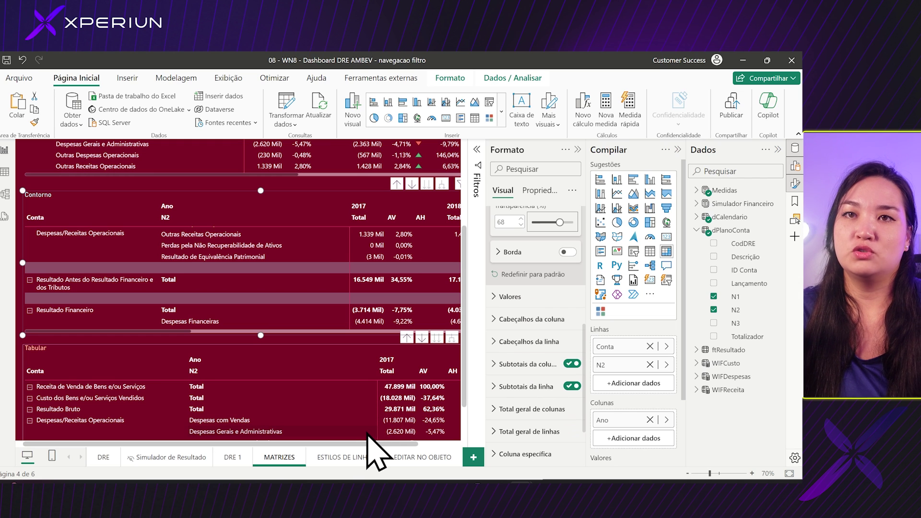
Go to the ESTILOS DE LINHA page and open the Linhas formatting settings of the Lucro Liquido por Date chart.
{"action": "left_click", "coordinate": [344, 458]}
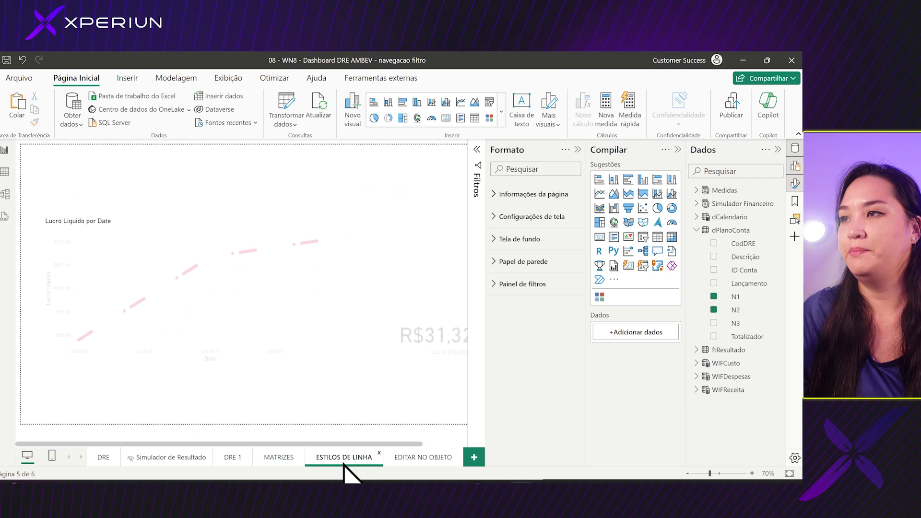
{"action": "left_click", "coordinate": [580, 150]}
{"action": "left_click", "coordinate": [506, 326]}
{"action": "left_click", "coordinate": [210, 238]}
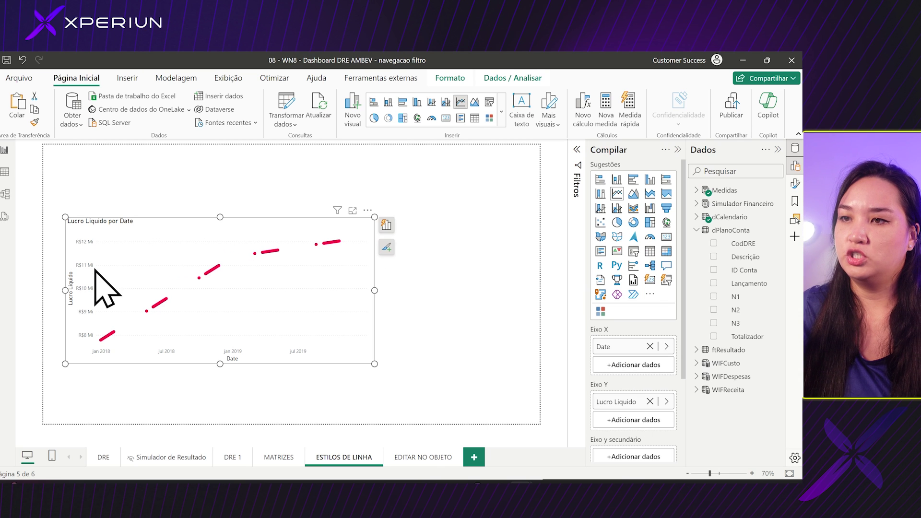
{"action": "left_click", "coordinate": [795, 183]}
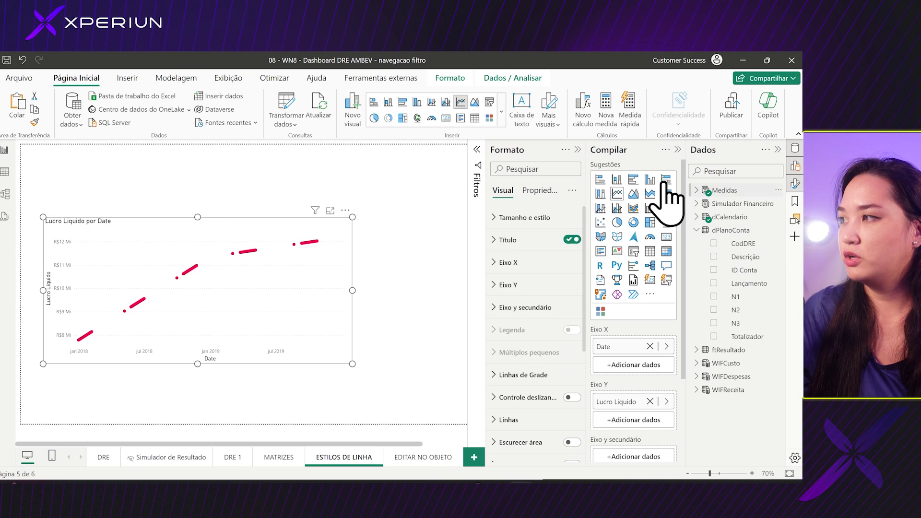
{"action": "scroll", "coordinate": [528, 327], "scroll_direction": "down", "scroll_amount": 5}
{"action": "left_click", "coordinate": [544, 254]}
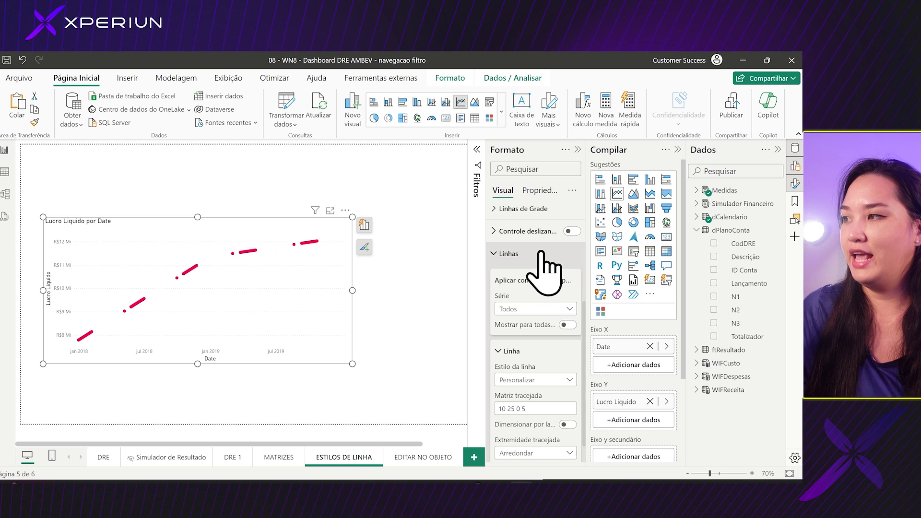
Turn on line display for all series and dash scaling by line width, keeping the Personalizar line style.
{"action": "scroll", "coordinate": [533, 364], "scroll_direction": "down", "scroll_amount": 1}
{"action": "left_click", "coordinate": [561, 326]}
{"action": "left_click_drag", "start_coordinate": [536, 333], "coordinate": [542, 372]}
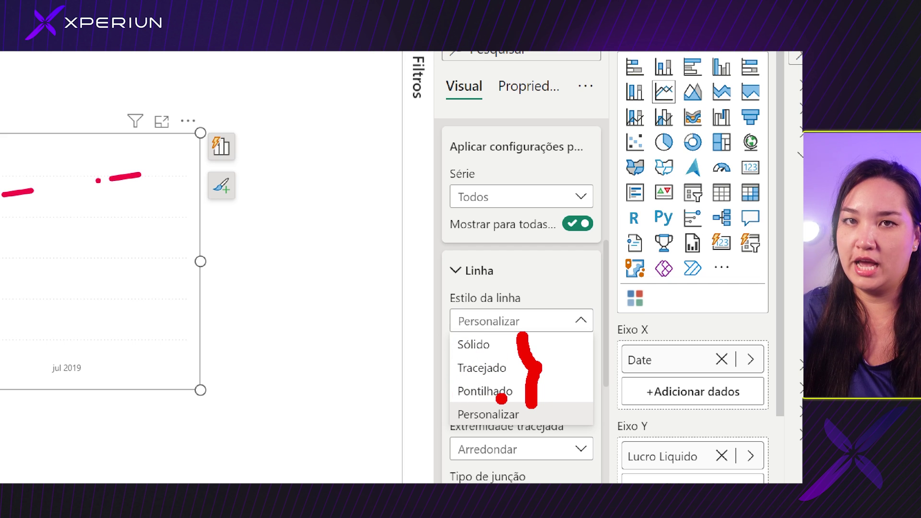
{"action": "left_click_drag", "start_coordinate": [544, 416], "coordinate": [602, 368]}
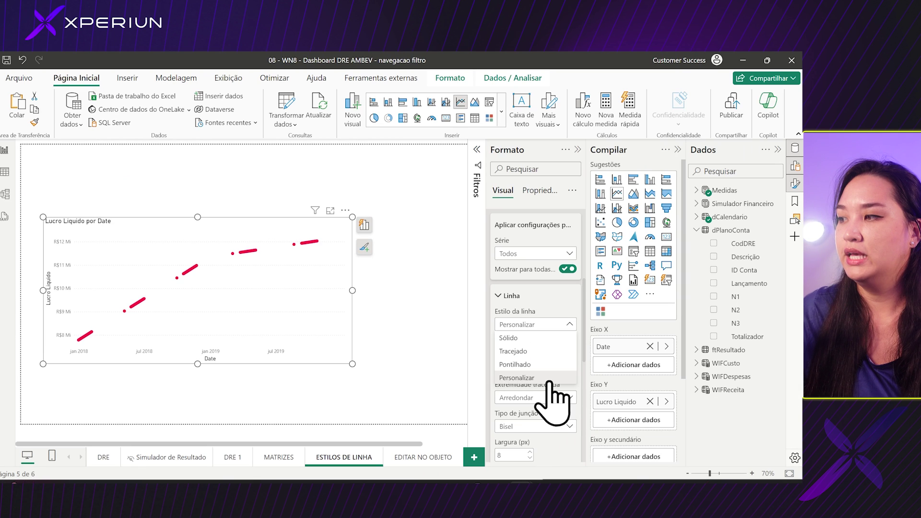
{"action": "left_click", "coordinate": [539, 419]}
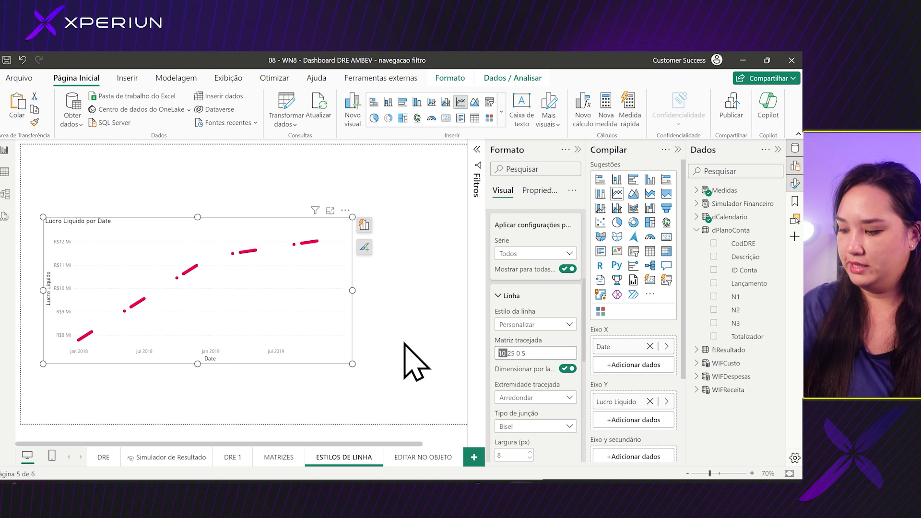
Set the line's Matriz tracejada to 20 10 2 5.
{"action": "type", "text": "20"}
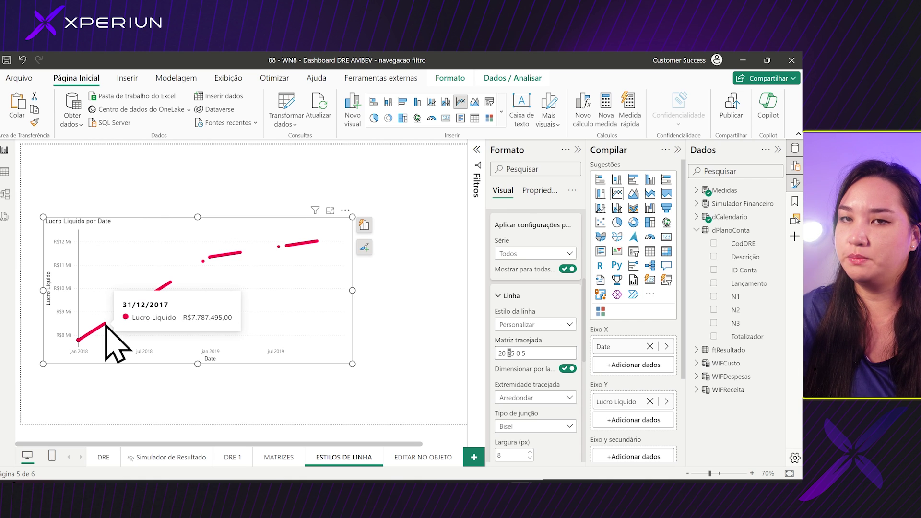
{"action": "double_click", "coordinate": [510, 353]}
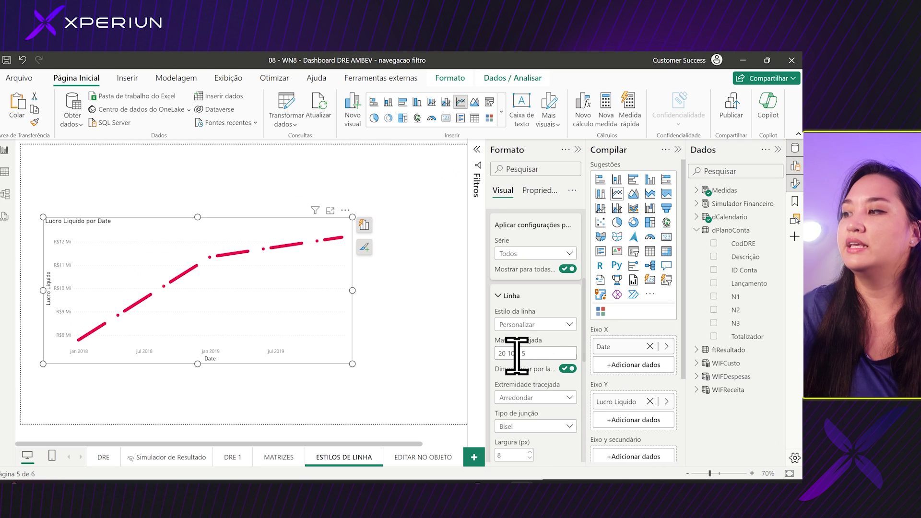
{"action": "double_click", "coordinate": [519, 353]}
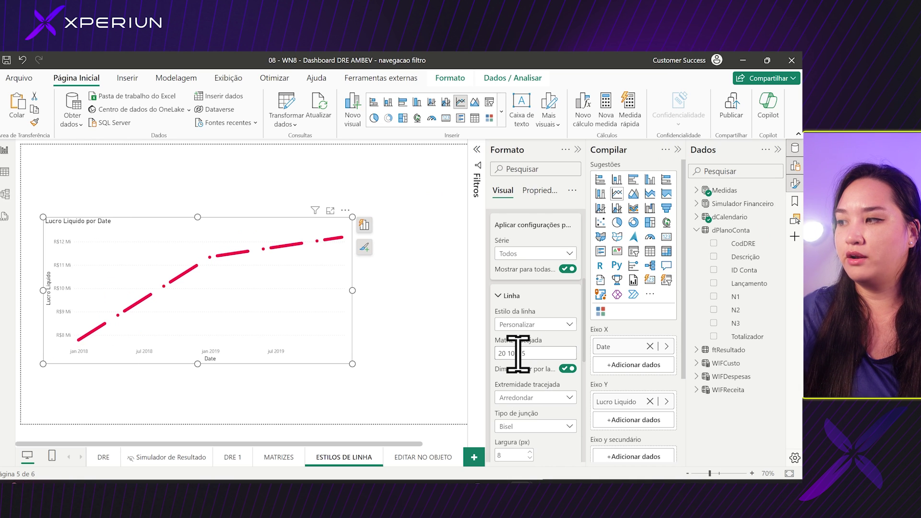
{"action": "double_click", "coordinate": [519, 353]}
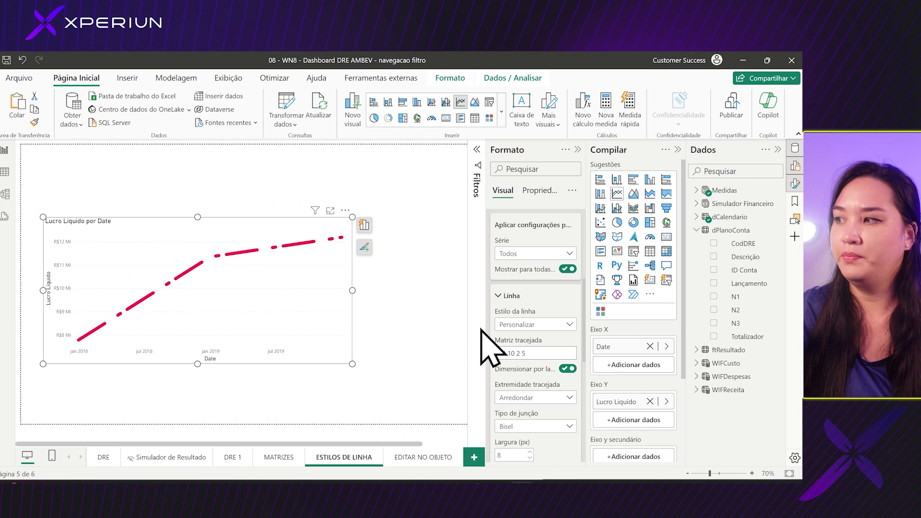
Replace the line's Matriz tracejada with 0 5 0 5 to draw the line as evenly spaced dots.
{"action": "left_click_drag", "start_coordinate": [529, 354], "coordinate": [485, 372]}
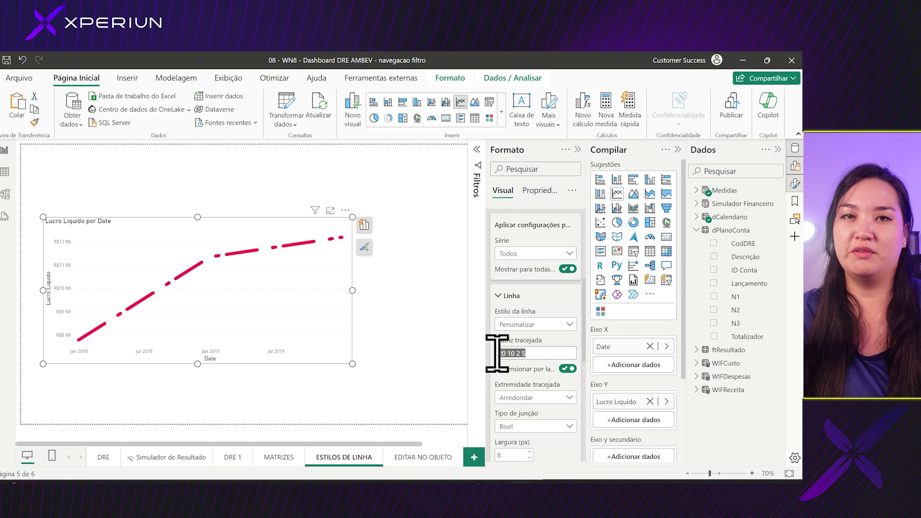
{"action": "left_click_drag", "start_coordinate": [507, 354], "coordinate": [499, 353]}
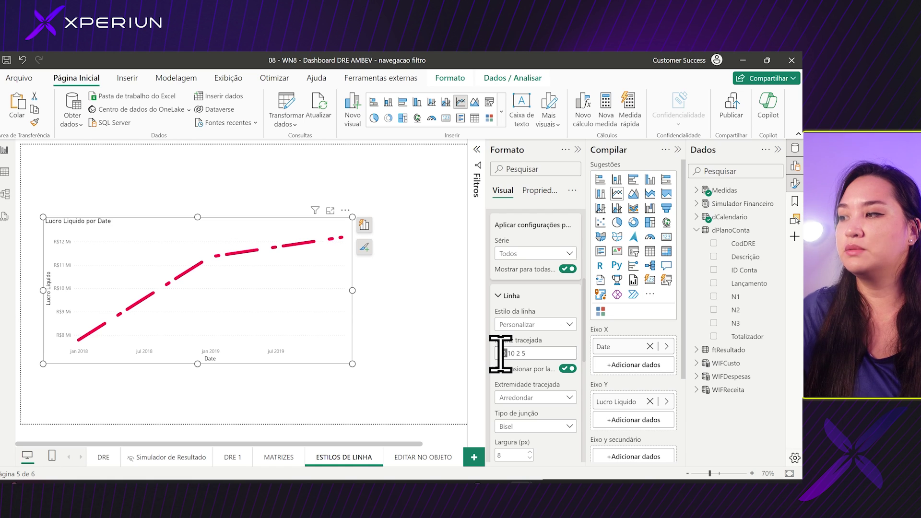
{"action": "key", "text": "Delete"}
{"action": "key", "text": "Delete"}
{"action": "key", "text": "Delete"}
{"action": "key", "text": "Delete"}
{"action": "key", "text": "Delete"}
{"action": "key", "text": "Delete"}
{"action": "type", "text": "5 2"}
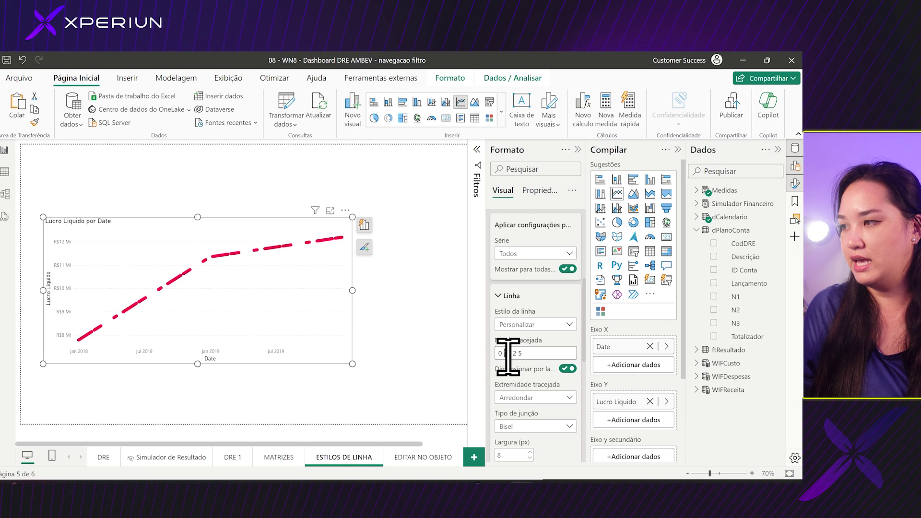
{"action": "key", "text": "Delete"}
{"action": "type", "text": "5"}
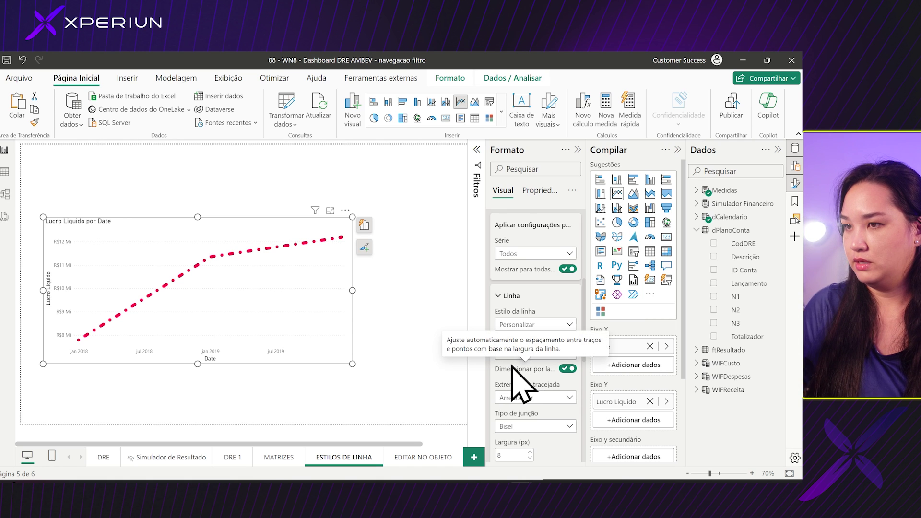
{"action": "left_click", "coordinate": [525, 353]}
{"action": "key", "text": "BackSpace"}
{"action": "type", "text": "0 5 0 5"}
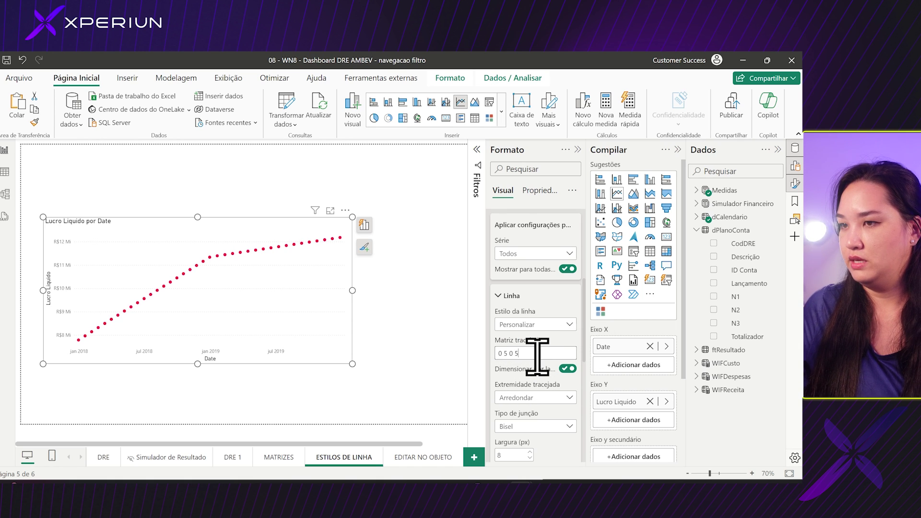
{"action": "mouse_move", "coordinate": [175, 305]}
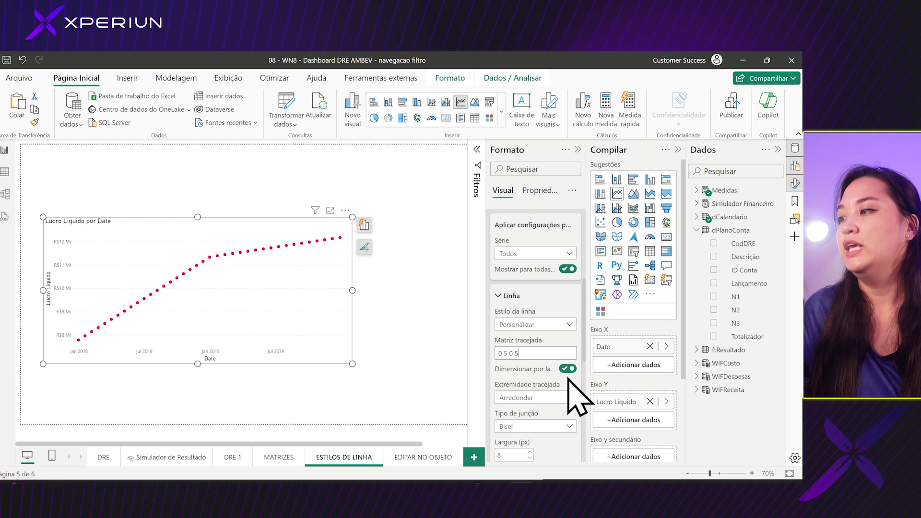
Try the Quadrado and Plana options for the line's dash ends.
{"action": "scroll", "coordinate": [566, 389], "scroll_direction": "down", "scroll_amount": 2}
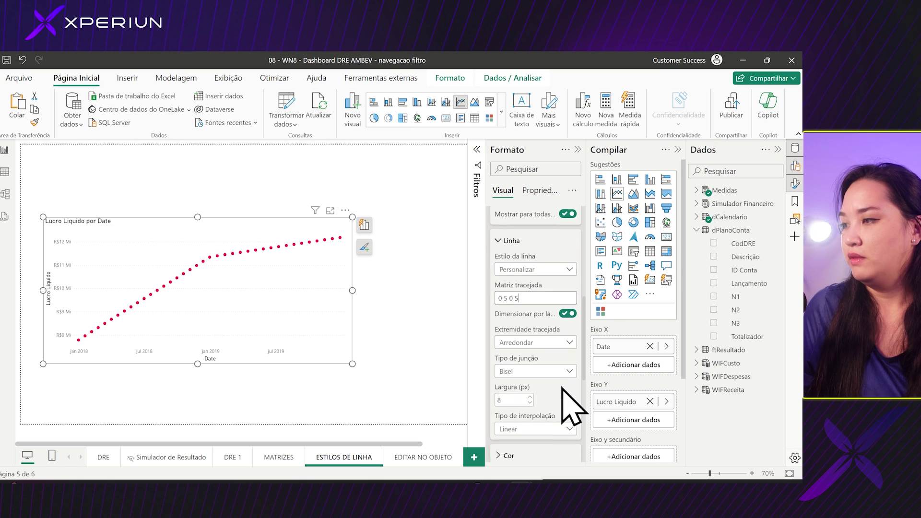
{"action": "left_click", "coordinate": [530, 343]}
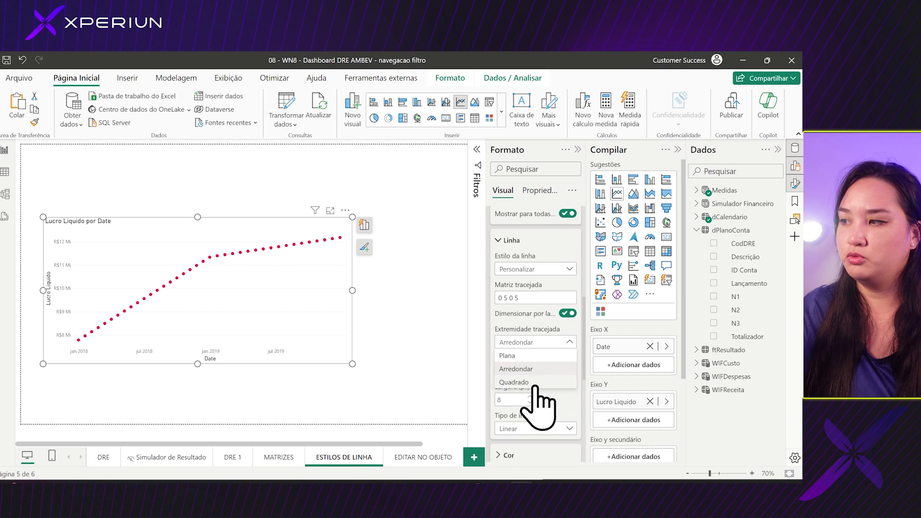
{"action": "left_click", "coordinate": [535, 382]}
{"action": "left_click", "coordinate": [548, 343]}
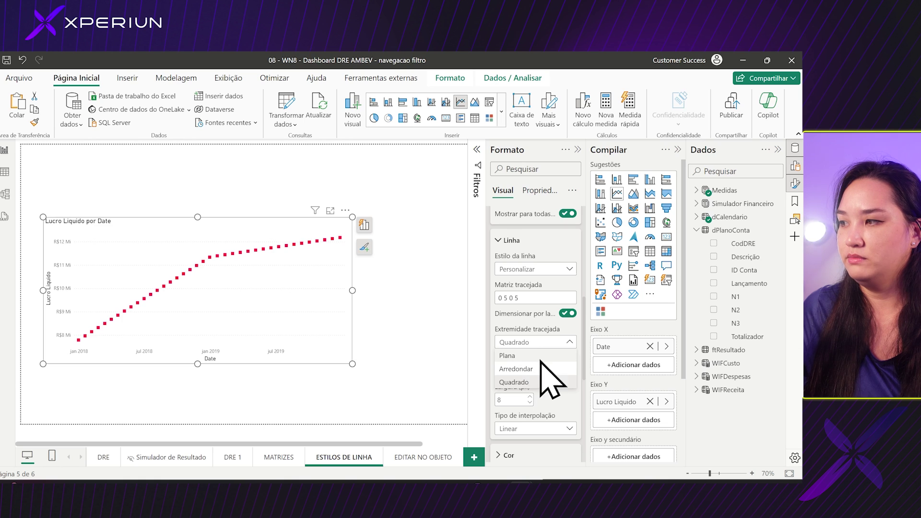
{"action": "left_click", "coordinate": [542, 356]}
{"action": "scroll", "coordinate": [546, 376], "scroll_direction": "down", "scroll_amount": 2}
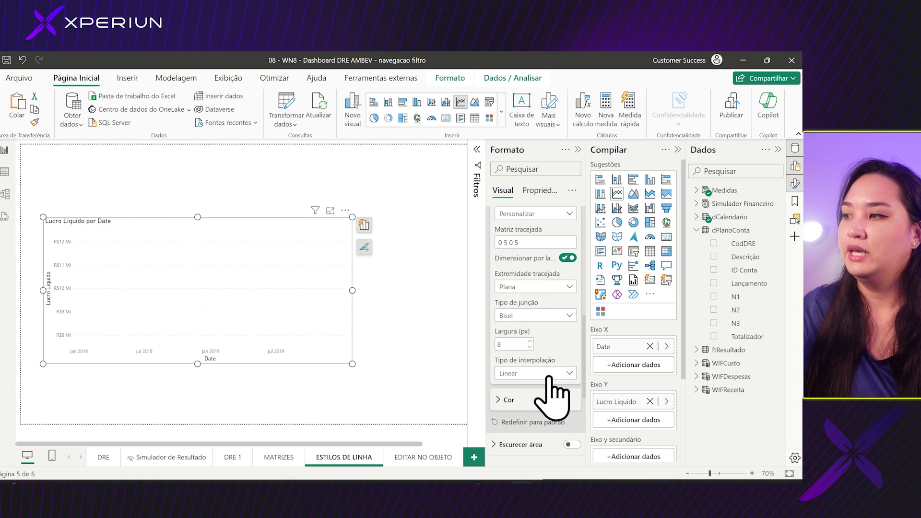
Check the line's interpolation type options and try alternative join types.
{"action": "left_click", "coordinate": [549, 374]}
{"action": "left_click", "coordinate": [549, 376]}
{"action": "left_click", "coordinate": [557, 316]}
{"action": "left_click", "coordinate": [548, 343]}
{"action": "left_click", "coordinate": [547, 317]}
{"action": "left_click", "coordinate": [531, 348]}
Set the line's dash ends to Arredondar and its join type to Malhete.
{"action": "left_click", "coordinate": [530, 288]}
{"action": "left_click", "coordinate": [530, 301]}
{"action": "left_click", "coordinate": [532, 315]}
{"action": "left_click", "coordinate": [546, 330]}
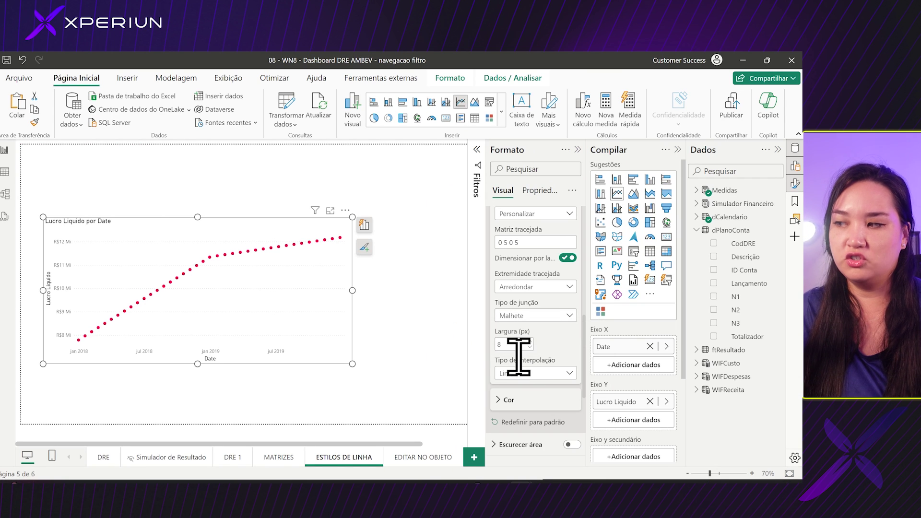
Search the data fields for "rec" and add the Receita Bruta measure to the line chart's Y axis.
{"action": "scroll", "coordinate": [552, 293], "scroll_direction": "up", "scroll_amount": 2}
{"action": "left_click", "coordinate": [537, 291]}
{"action": "scroll", "coordinate": [551, 262], "scroll_direction": "up", "scroll_amount": 3}
{"action": "left_click", "coordinate": [537, 254]}
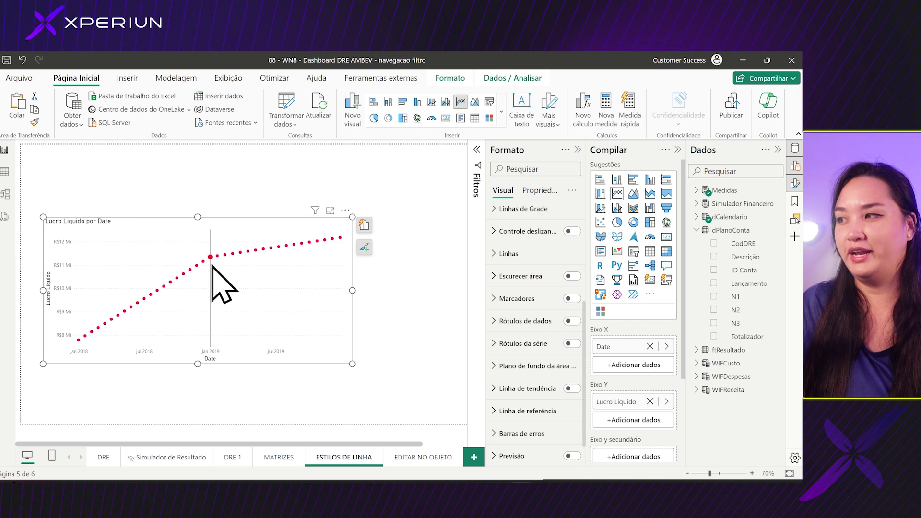
{"action": "scroll", "coordinate": [531, 305], "scroll_direction": "up", "scroll_amount": 4}
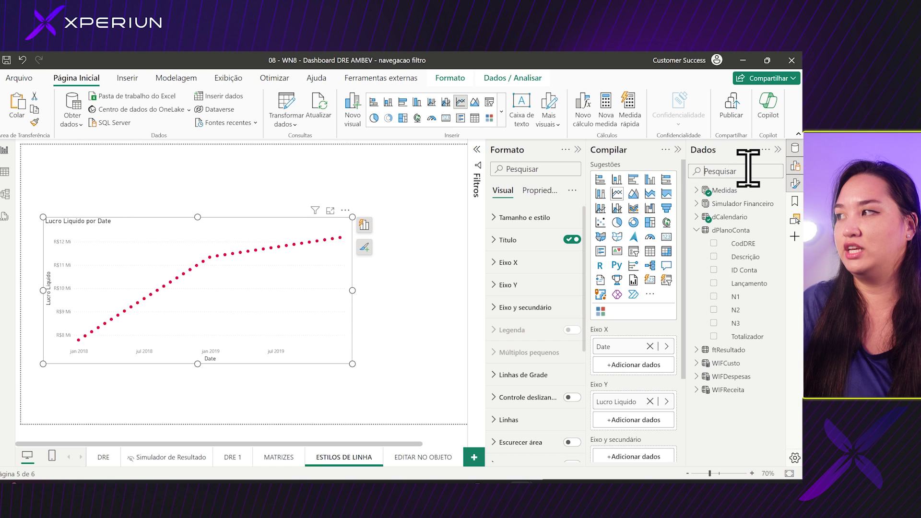
{"action": "type", "text": "rec"}
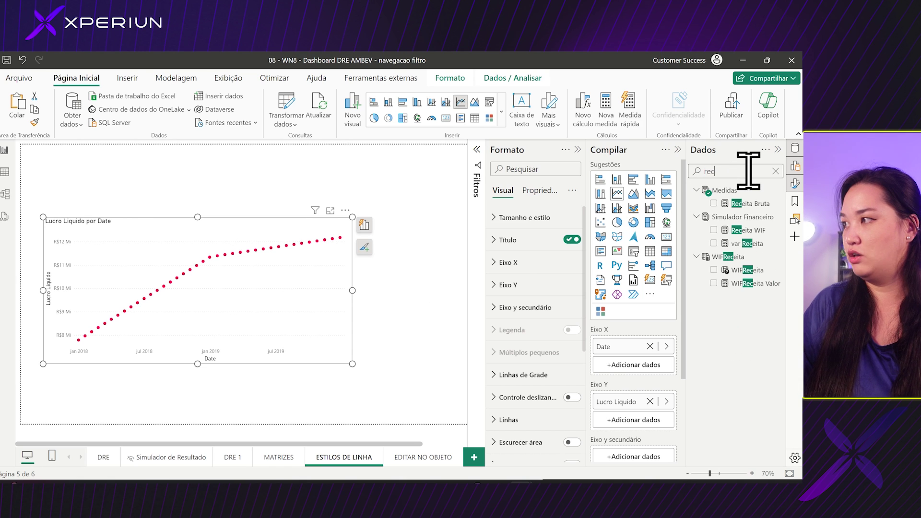
{"action": "left_click_drag", "start_coordinate": [763, 205], "coordinate": [643, 429]}
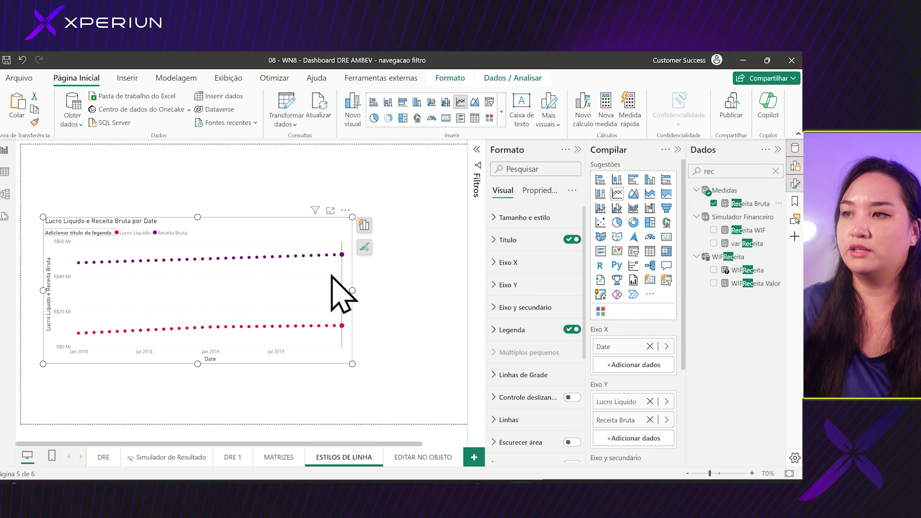
For the Lucro Liquido series only, set the line's Matriz tracejada to 5 25 0 5.
{"action": "scroll", "coordinate": [562, 374], "scroll_direction": "down", "scroll_amount": 3}
{"action": "left_click", "coordinate": [528, 310]}
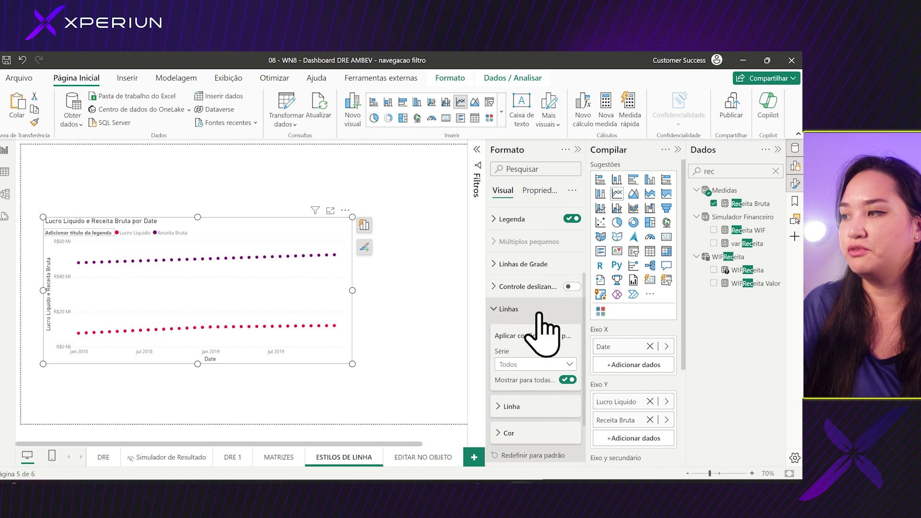
{"action": "left_click", "coordinate": [535, 366]}
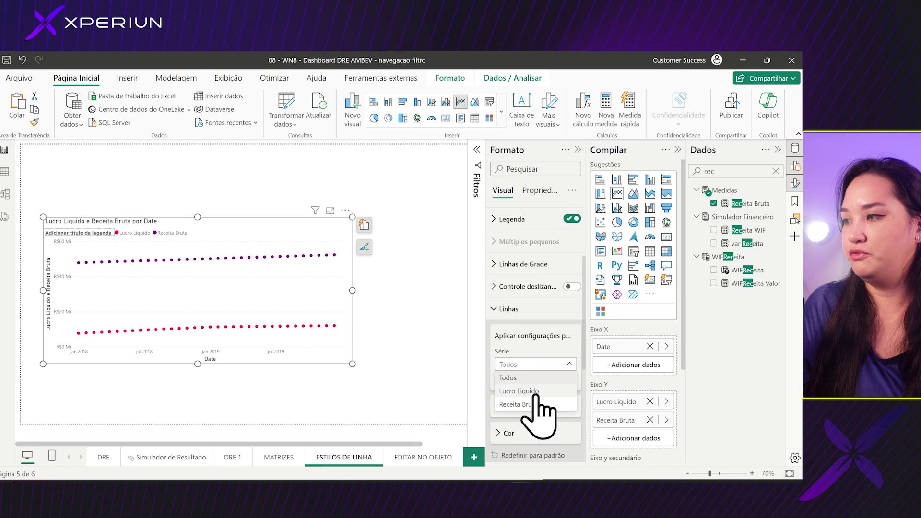
{"action": "left_click", "coordinate": [536, 392]}
{"action": "scroll", "coordinate": [537, 384], "scroll_direction": "down", "scroll_amount": 3}
{"action": "left_click", "coordinate": [533, 296]}
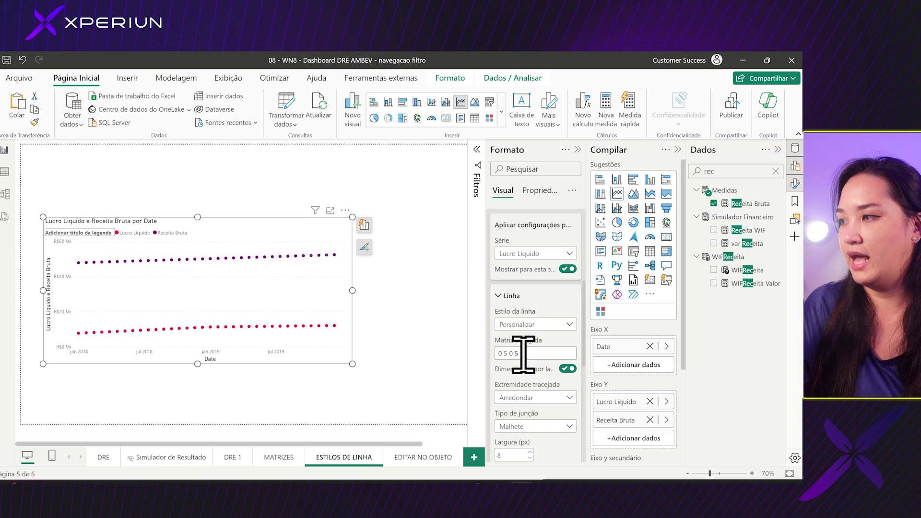
{"action": "double_click", "coordinate": [499, 354]}
{"action": "type", "text": "5"}
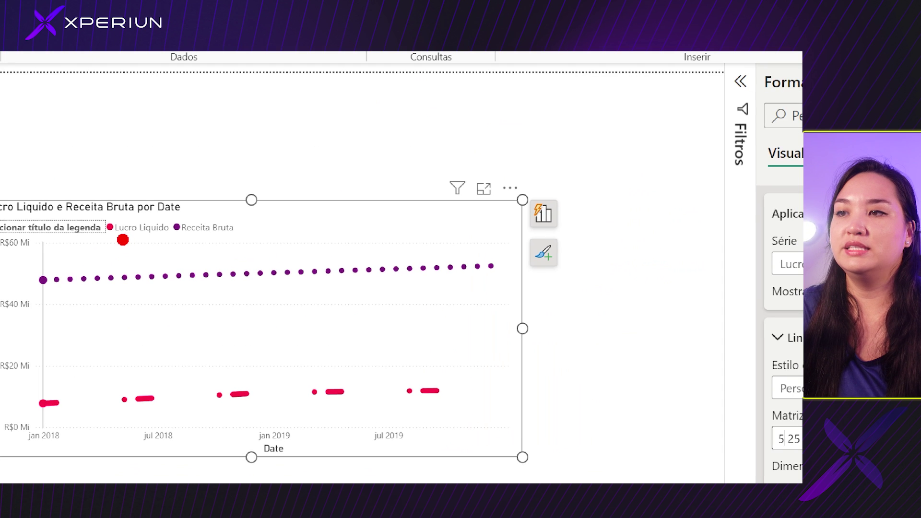
{"action": "left_click_drag", "start_coordinate": [98, 243], "coordinate": [242, 238]}
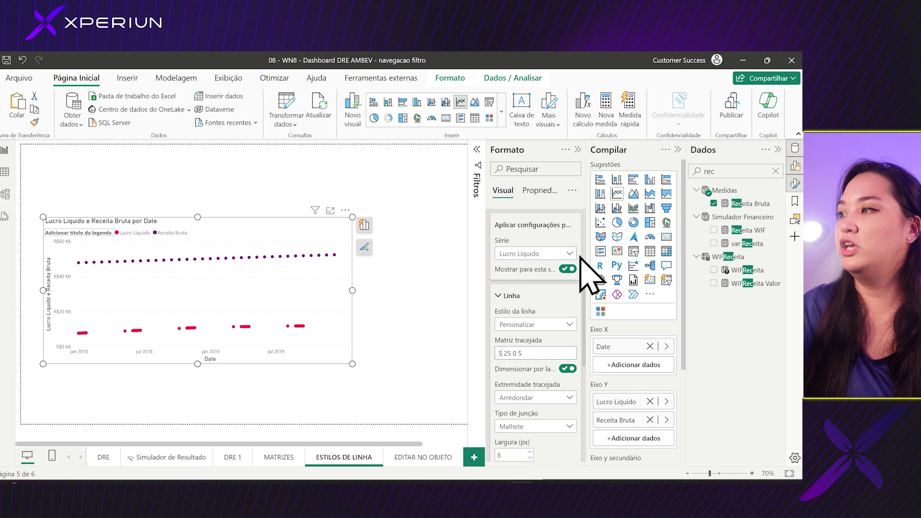
Set the line chart's legend style to Linha.
{"action": "scroll", "coordinate": [545, 283], "scroll_direction": "up", "scroll_amount": 5}
{"action": "left_click", "coordinate": [527, 330]}
{"action": "scroll", "coordinate": [545, 365], "scroll_direction": "down", "scroll_amount": 2}
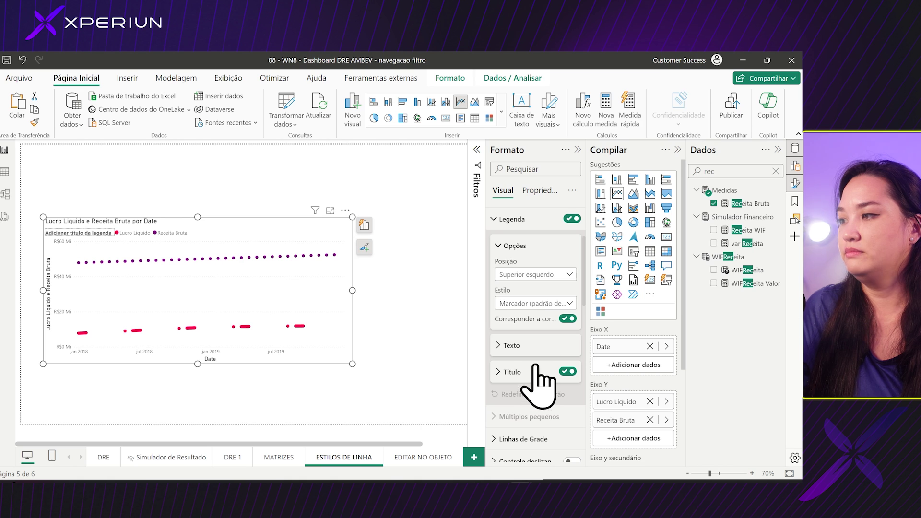
{"action": "left_click", "coordinate": [542, 304]}
{"action": "left_click", "coordinate": [547, 344]}
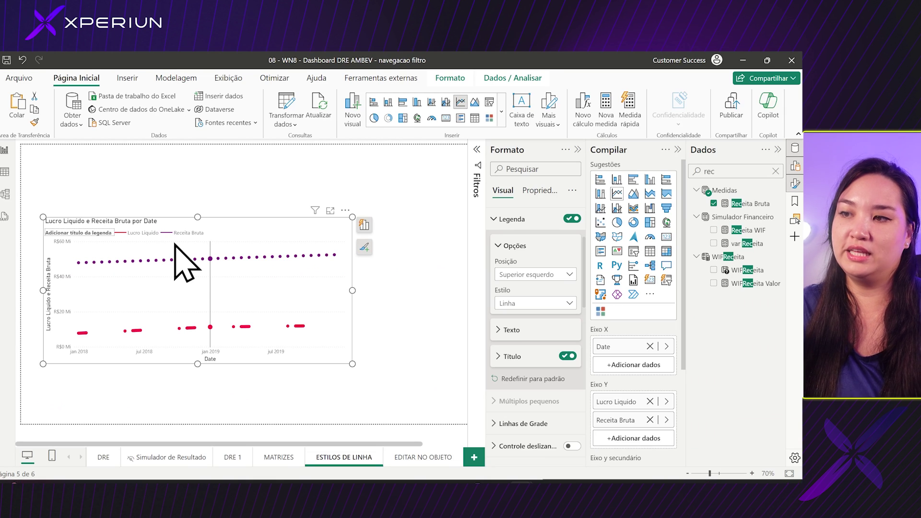
Check how the Lucro Liquido and Receita Bruta lines are represented in the legend and in a data point's tooltip.
{"action": "mouse_move", "coordinate": [175, 243]}
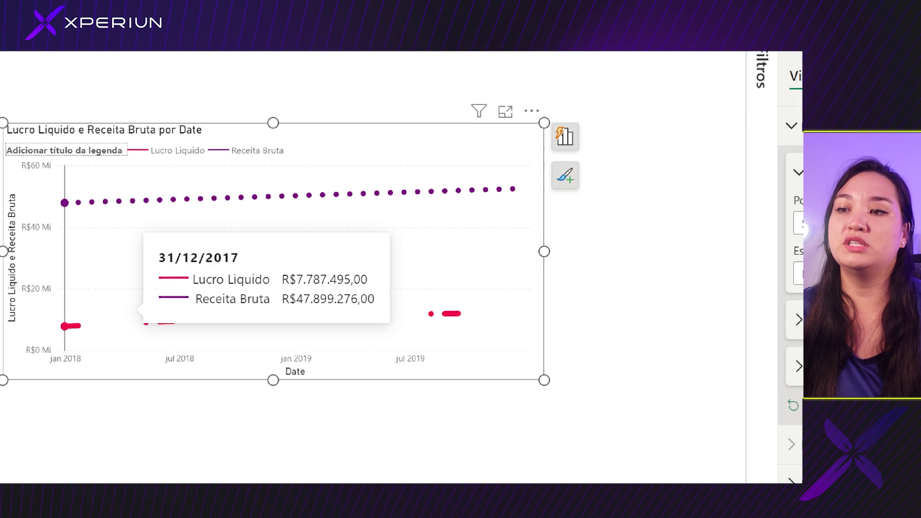
{"action": "mouse_move", "coordinate": [95, 319]}
{"action": "left_mouse_down"}
{"action": "mouse_move", "coordinate": [68, 362]}
{"action": "mouse_move", "coordinate": [327, 346]}
{"action": "left_mouse_up"}
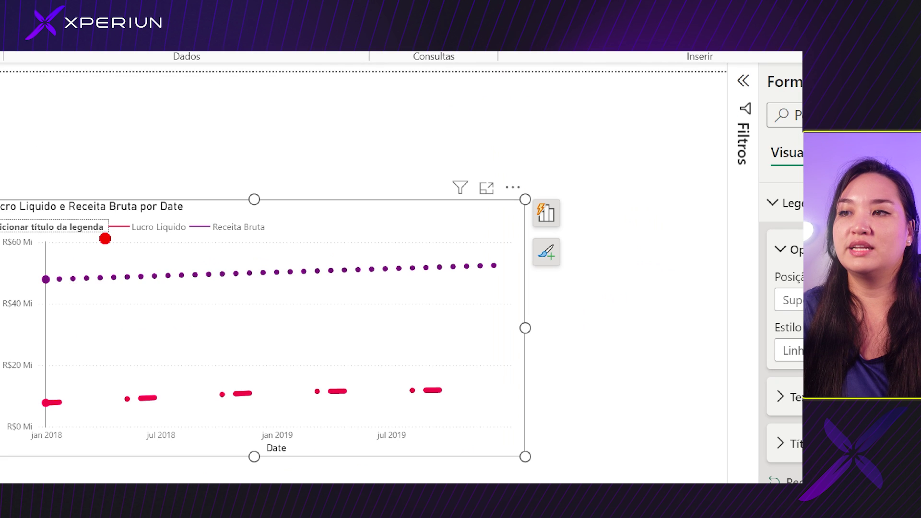
{"action": "mouse_move", "coordinate": [93, 242]}
{"action": "left_mouse_down"}
{"action": "mouse_move", "coordinate": [190, 243]}
{"action": "mouse_move", "coordinate": [92, 229]}
{"action": "left_mouse_up"}
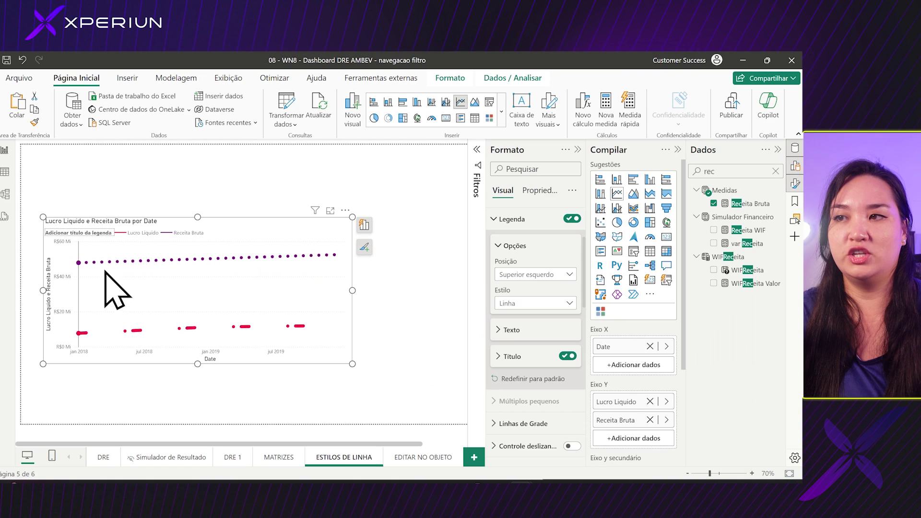
{"action": "left_click_drag", "start_coordinate": [45, 294], "coordinate": [29, 288]}
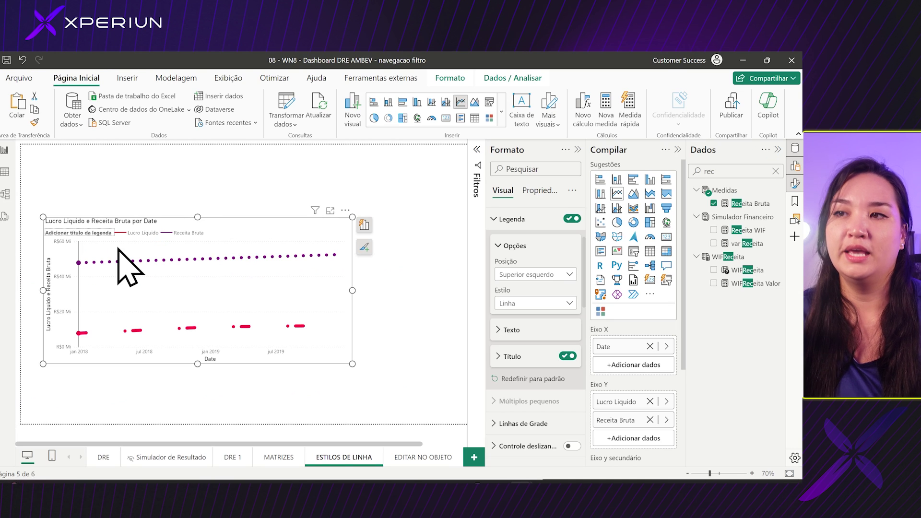
{"action": "mouse_move", "coordinate": [119, 250]}
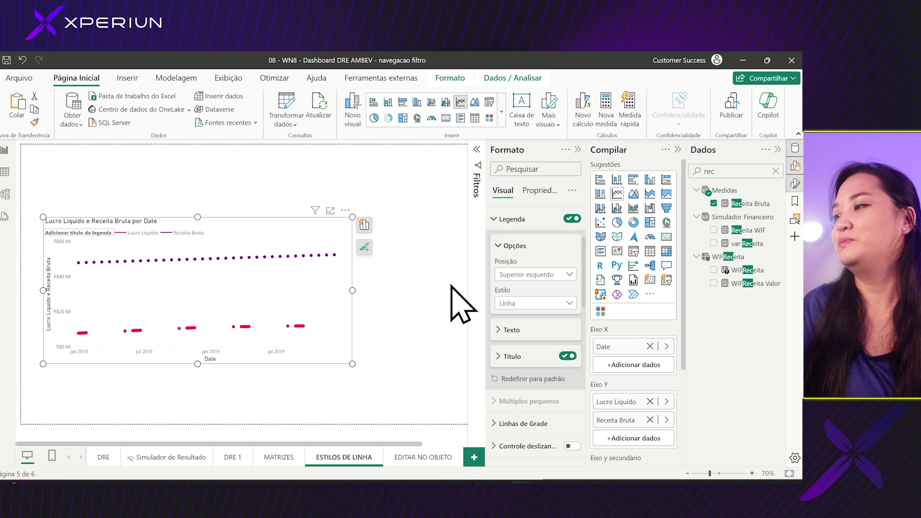
On the EDITAR NO OBJETO page, open the waterfall chart's title and X-axis values for editing directly on the visual.
{"action": "left_click", "coordinate": [424, 459]}
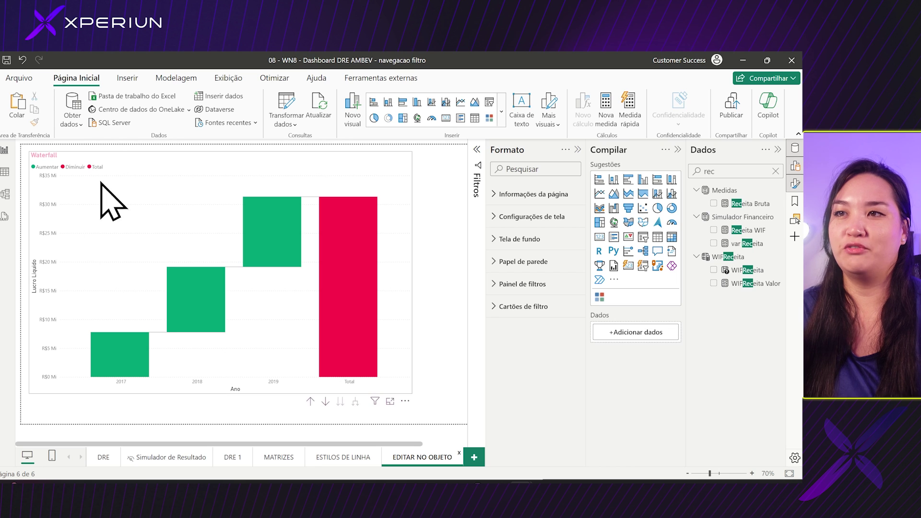
{"action": "left_click", "coordinate": [124, 158]}
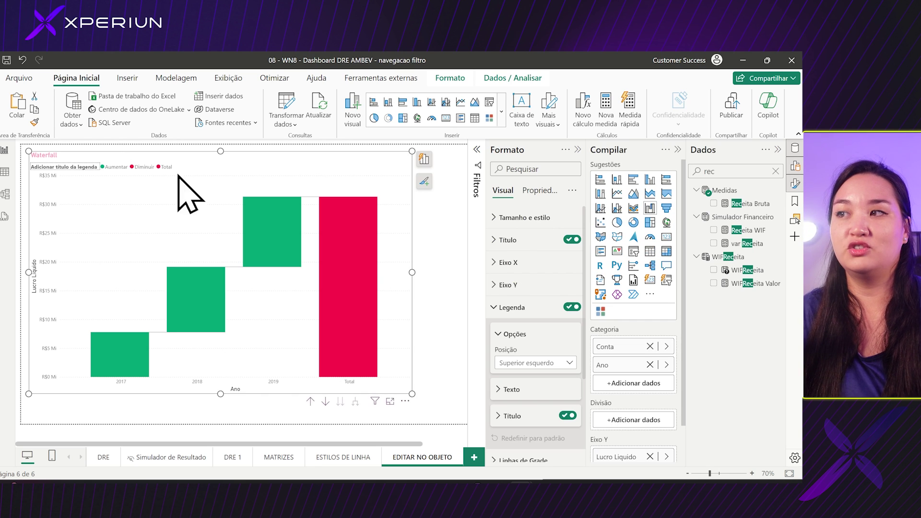
{"action": "mouse_move", "coordinate": [360, 271]}
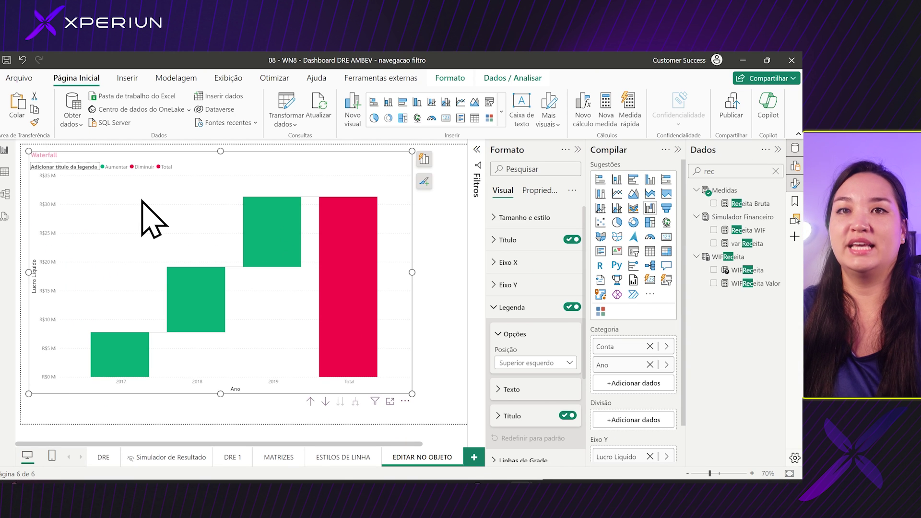
{"action": "double_click", "coordinate": [44, 155]}
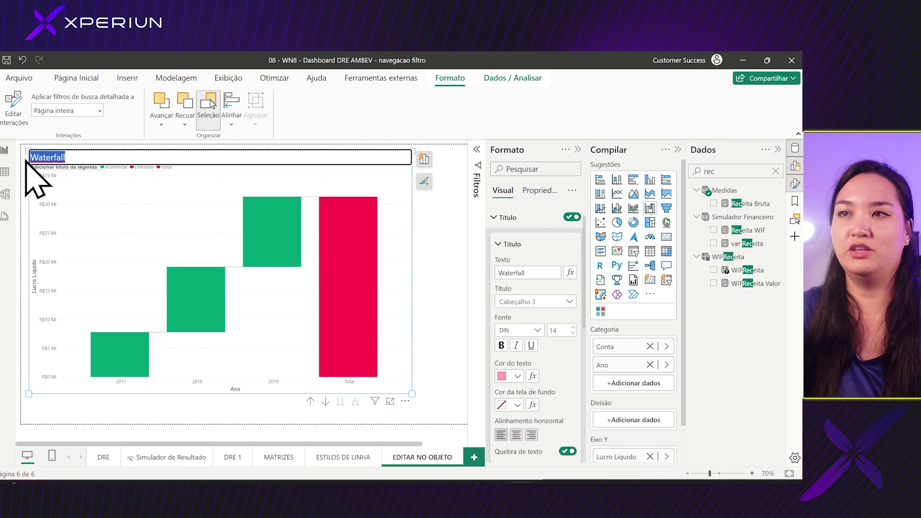
{"action": "left_click", "coordinate": [278, 382]}
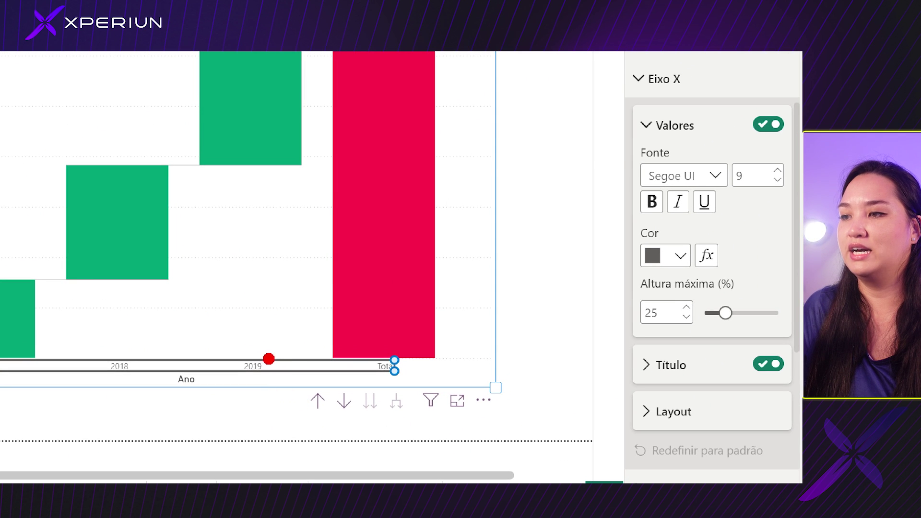
{"action": "mouse_move", "coordinate": [268, 359]}
{"action": "left_mouse_down"}
{"action": "mouse_move", "coordinate": [616, 155]}
{"action": "mouse_move", "coordinate": [583, 184]}
{"action": "left_mouse_up"}
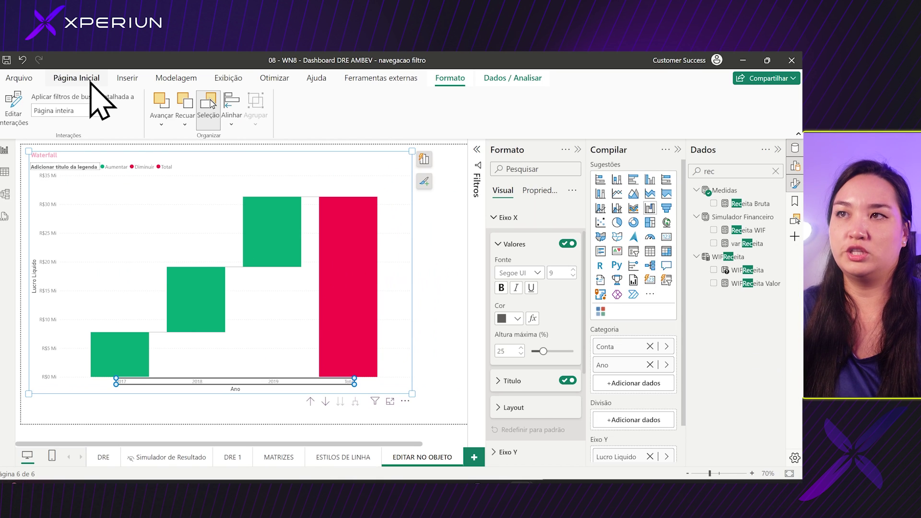
Check the Interação no objeto setting among the Recursos de visualização in the program options.
{"action": "left_click", "coordinate": [76, 79]}
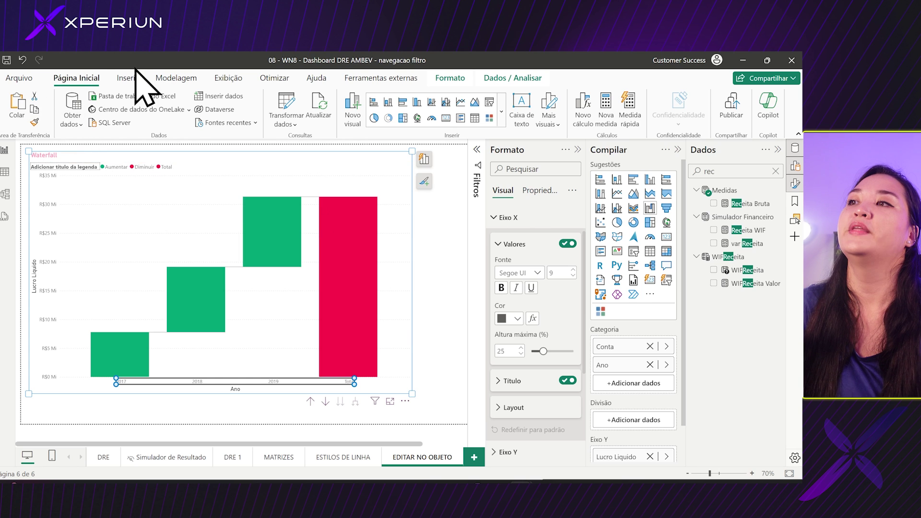
{"action": "left_click", "coordinate": [20, 79]}
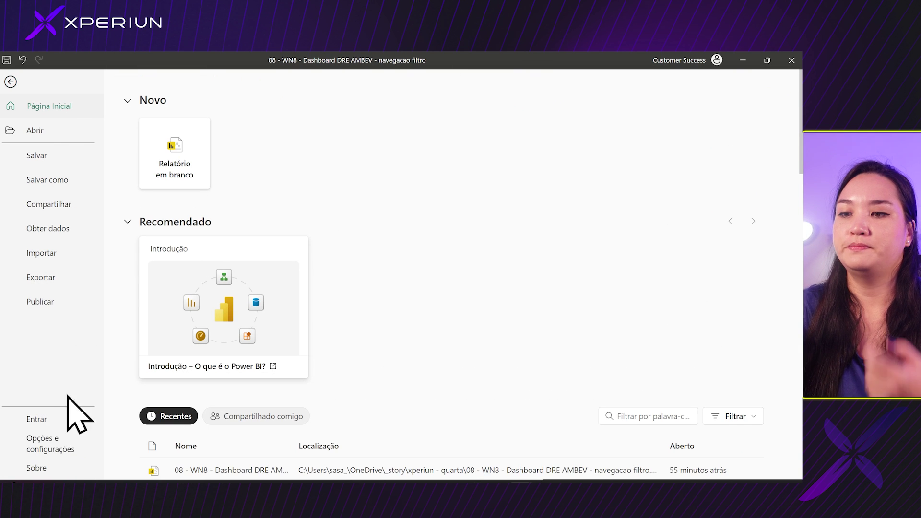
{"action": "left_click", "coordinate": [57, 445]}
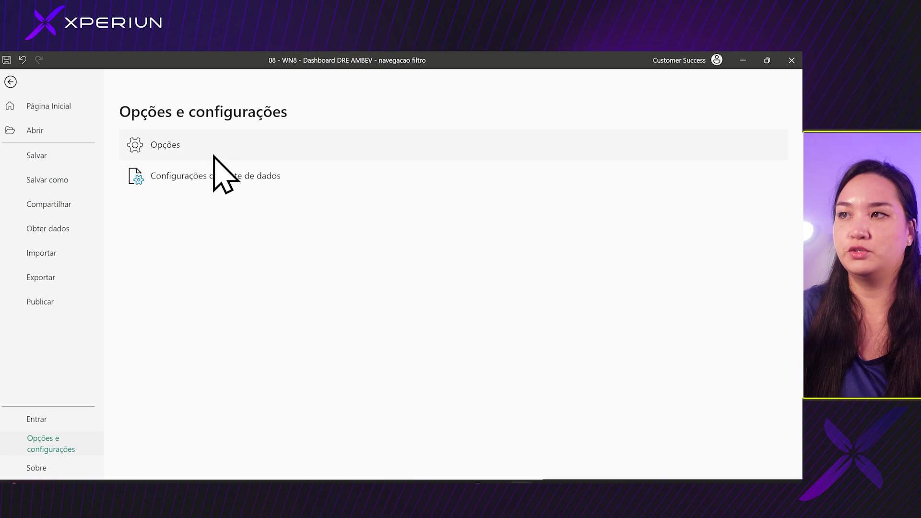
{"action": "left_click", "coordinate": [176, 147]}
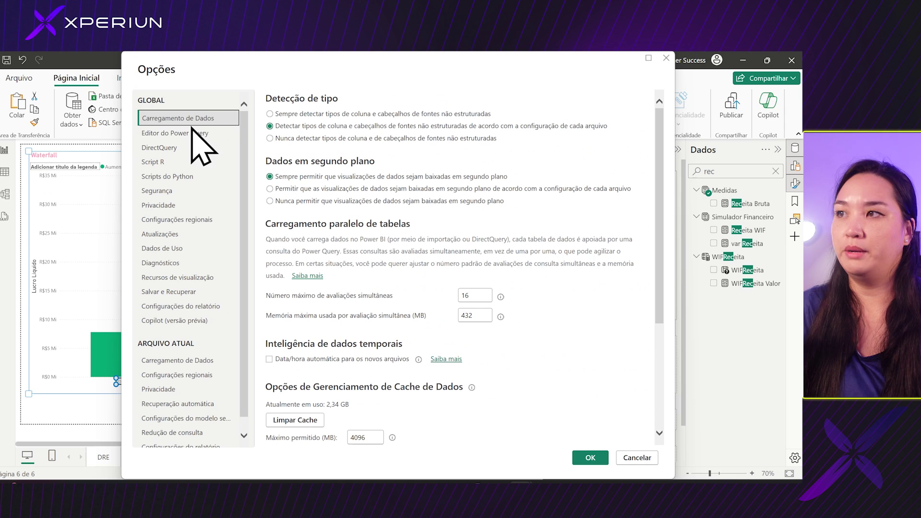
{"action": "left_click", "coordinate": [188, 278]}
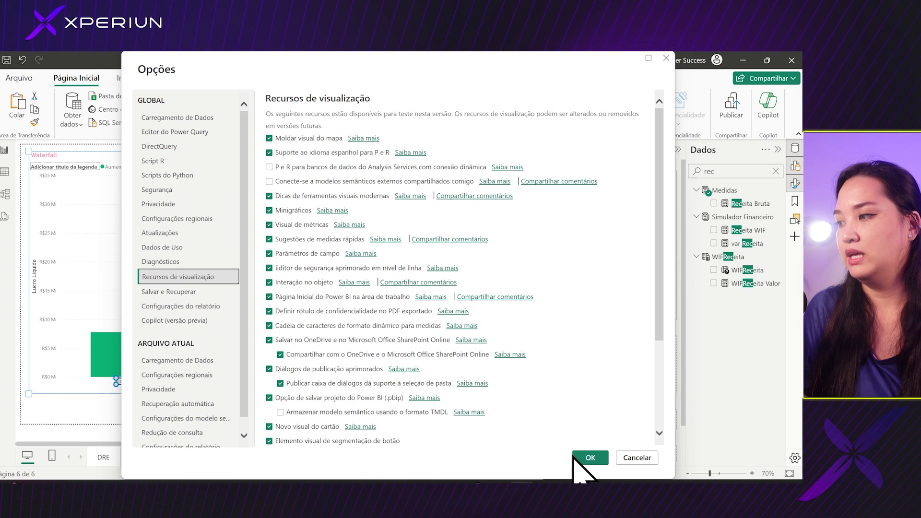
{"action": "left_click", "coordinate": [589, 513]}
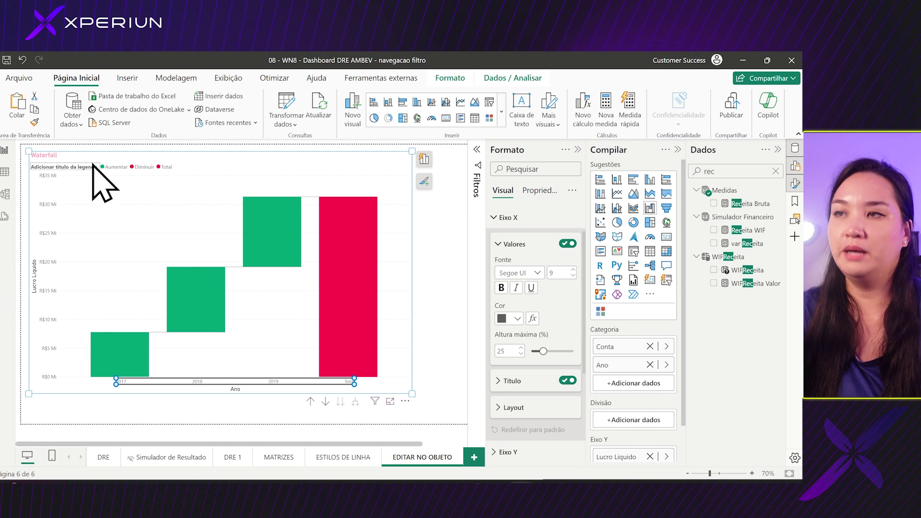
Select the legend directly on the waterfall chart to view its position, text and title formatting options.
{"action": "left_click", "coordinate": [144, 187]}
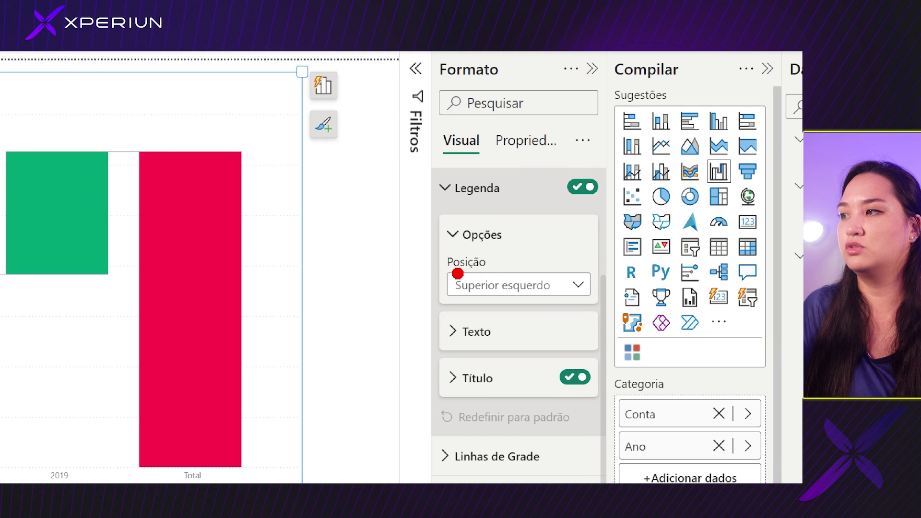
{"action": "left_click_drag", "start_coordinate": [454, 274], "coordinate": [510, 276]}
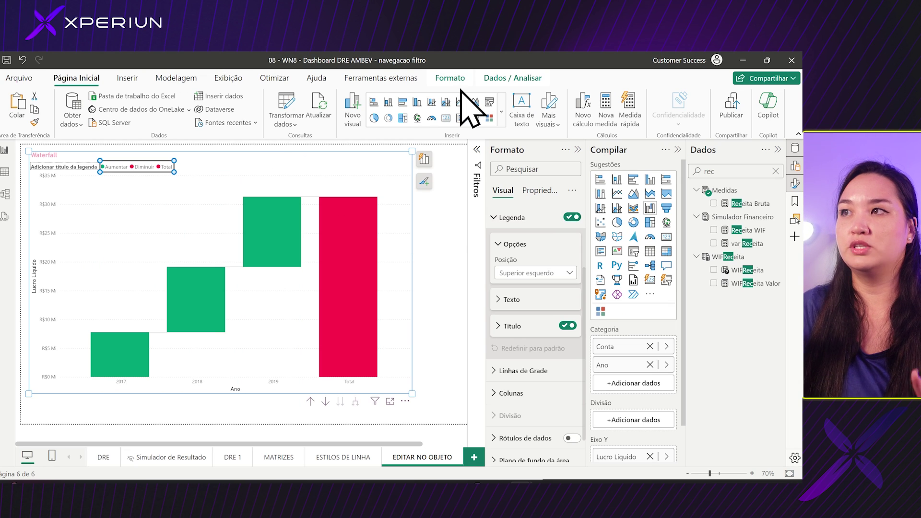
{"action": "left_click", "coordinate": [228, 79]}
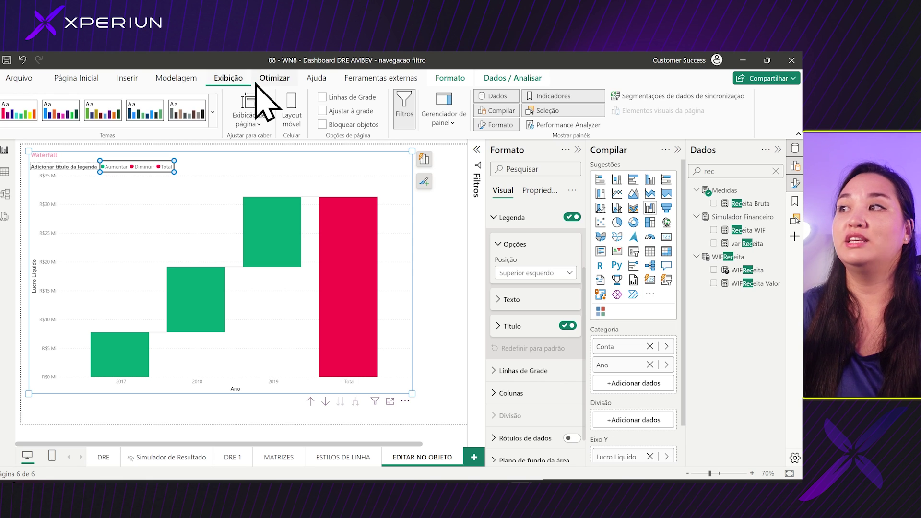
Check the installed Power BI Desktop version and view the program's Microsoft Store page.
{"action": "left_click", "coordinate": [317, 78]}
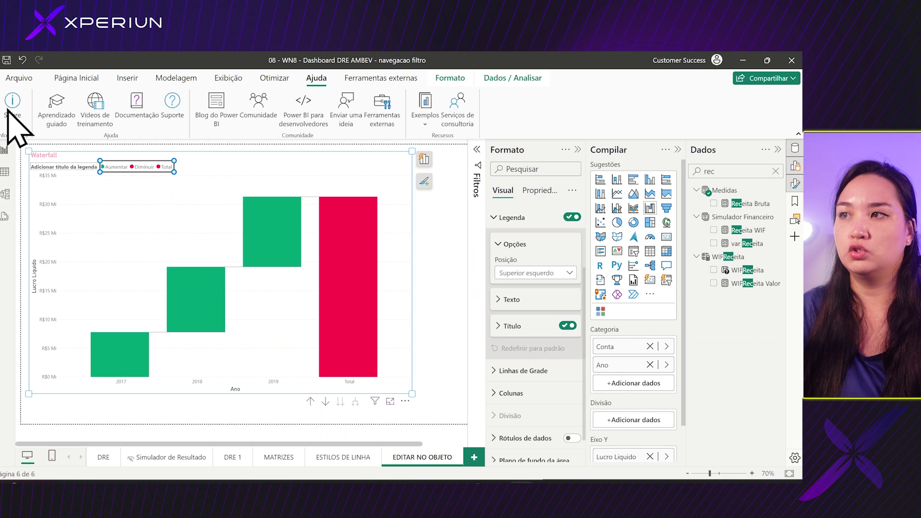
{"action": "left_click", "coordinate": [9, 108]}
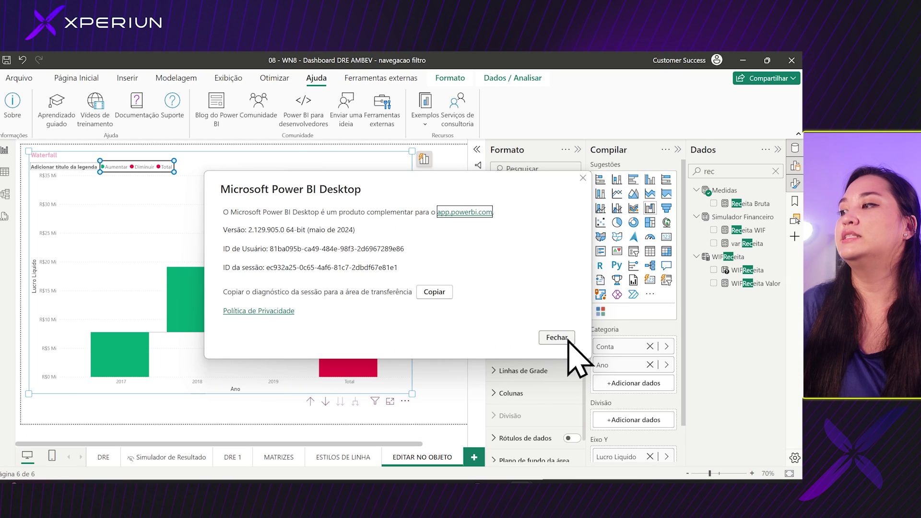
{"action": "left_click", "coordinate": [748, 420]}
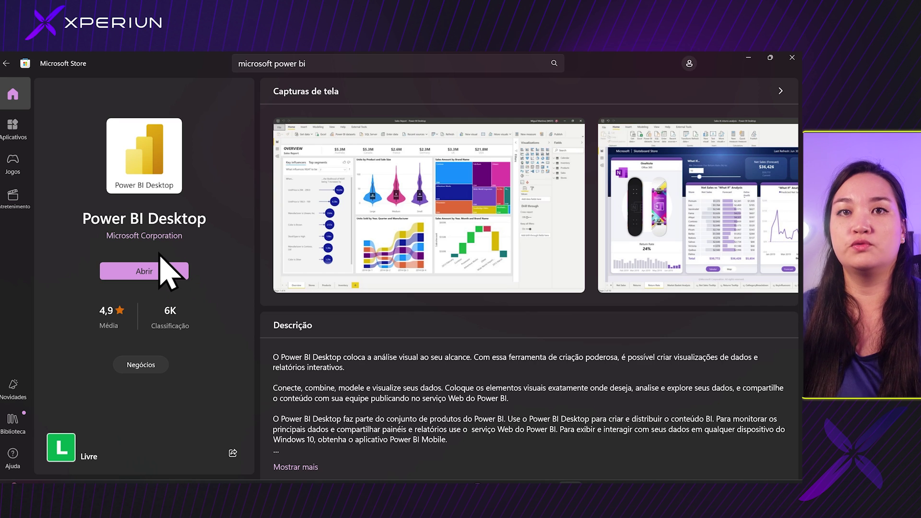
{"action": "left_click", "coordinate": [749, 59]}
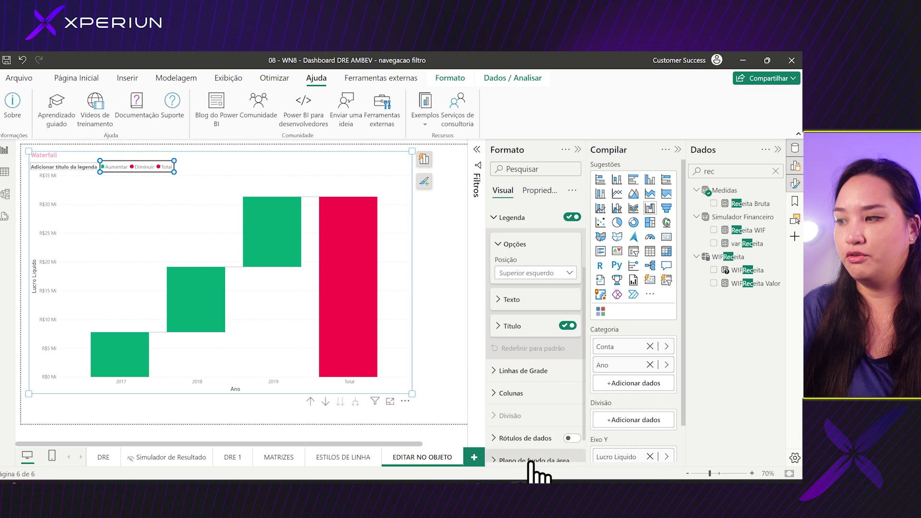
Switch to the 17 - EV17 report, open its EDIT NO OBJETO page and select the bar chart.
{"action": "mouse_move", "coordinate": [527, 477]}
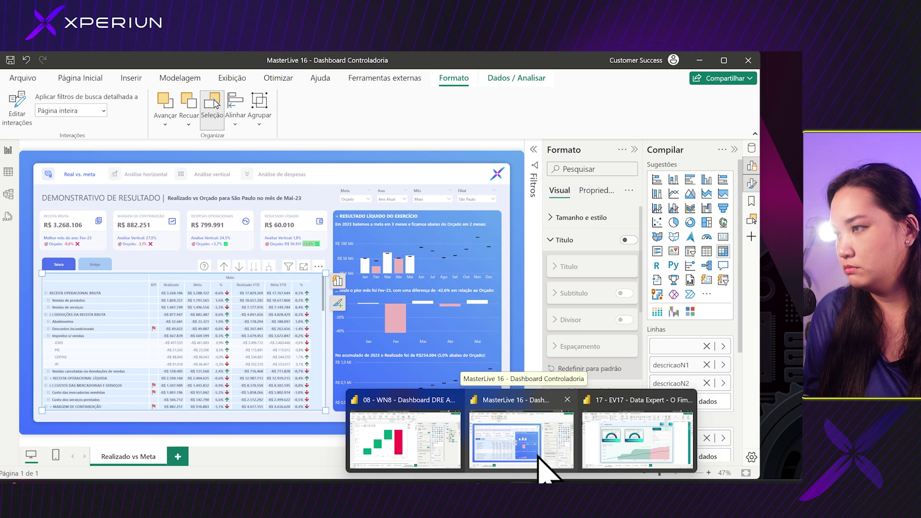
{"action": "left_click", "coordinate": [608, 463]}
{"action": "left_click", "coordinate": [450, 458]}
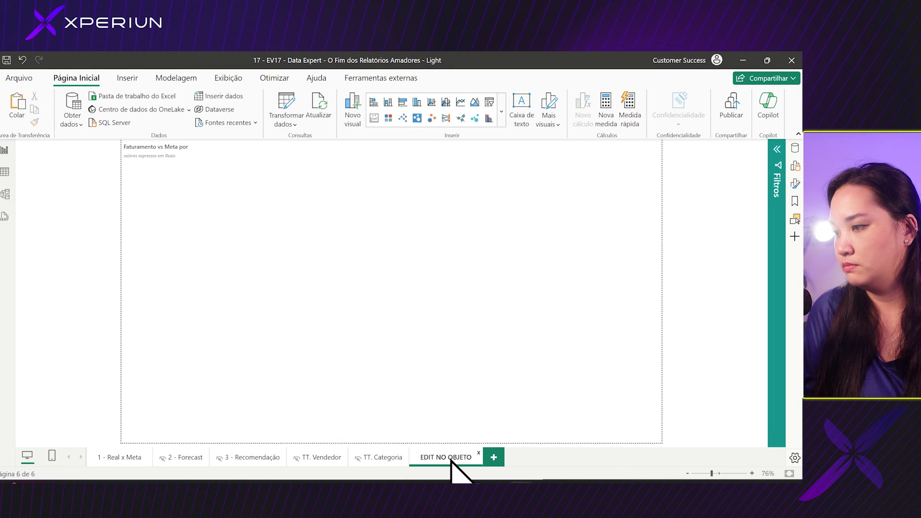
{"action": "left_click", "coordinate": [295, 165]}
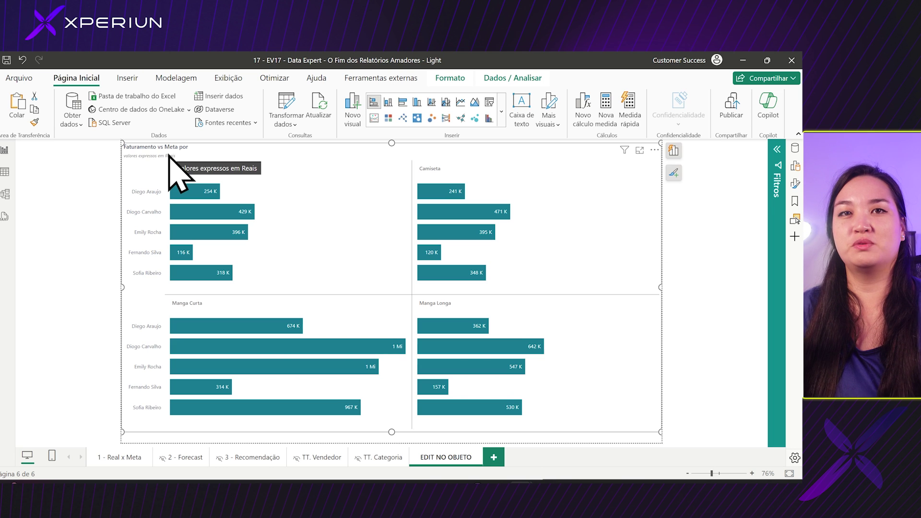
Show the bar chart's formatting options and its data fields down to Múltiplos pequenos.
{"action": "left_click", "coordinate": [795, 183]}
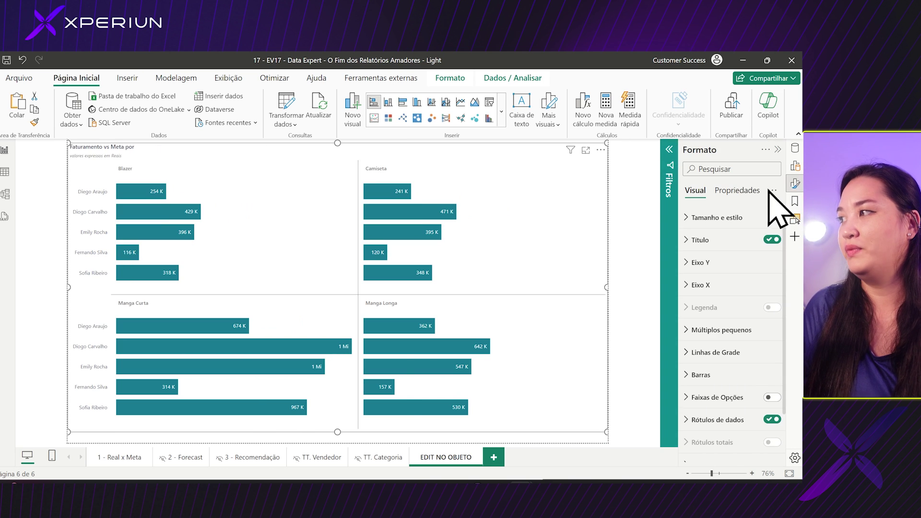
{"action": "left_click", "coordinate": [795, 166]}
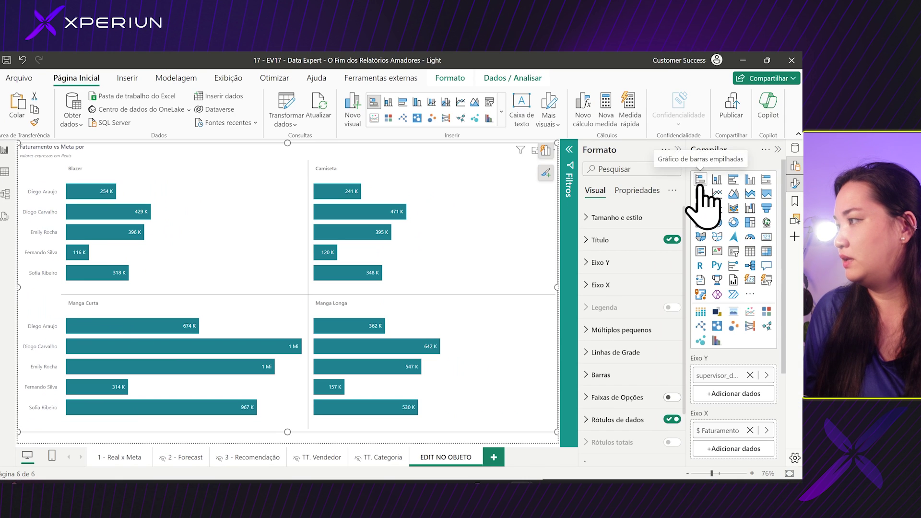
{"action": "scroll", "coordinate": [758, 375], "scroll_direction": "down", "scroll_amount": 5}
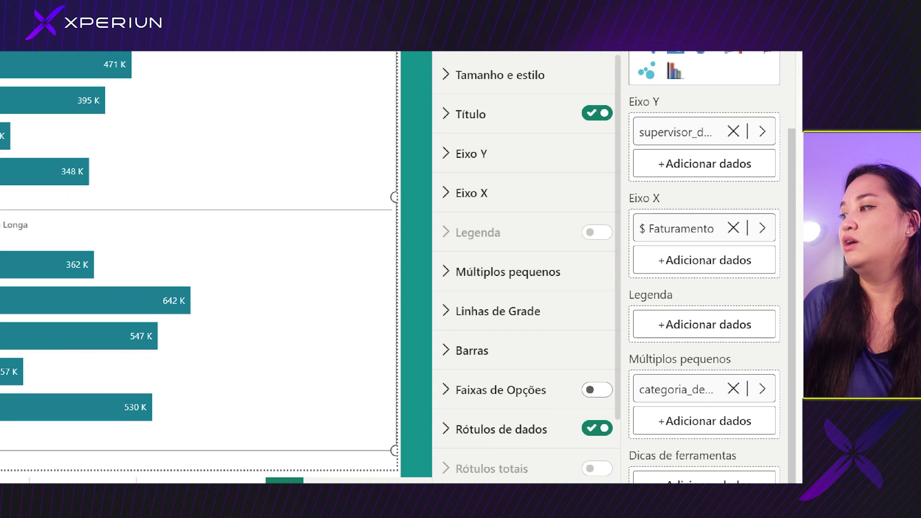
{"action": "left_click_drag", "start_coordinate": [633, 414], "coordinate": [711, 412]}
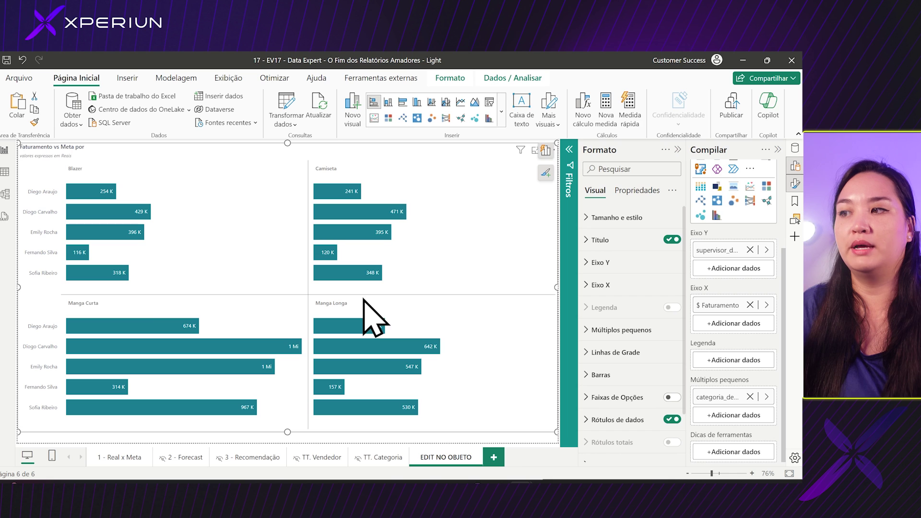
Select the small-multiple titles directly on the bar chart and turn their display off and back on.
{"action": "left_click", "coordinate": [77, 169]}
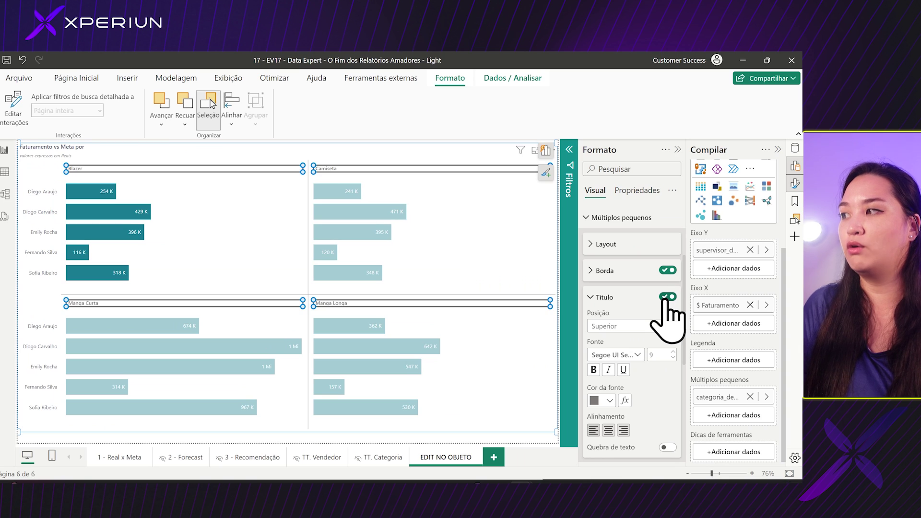
{"action": "left_click", "coordinate": [667, 297]}
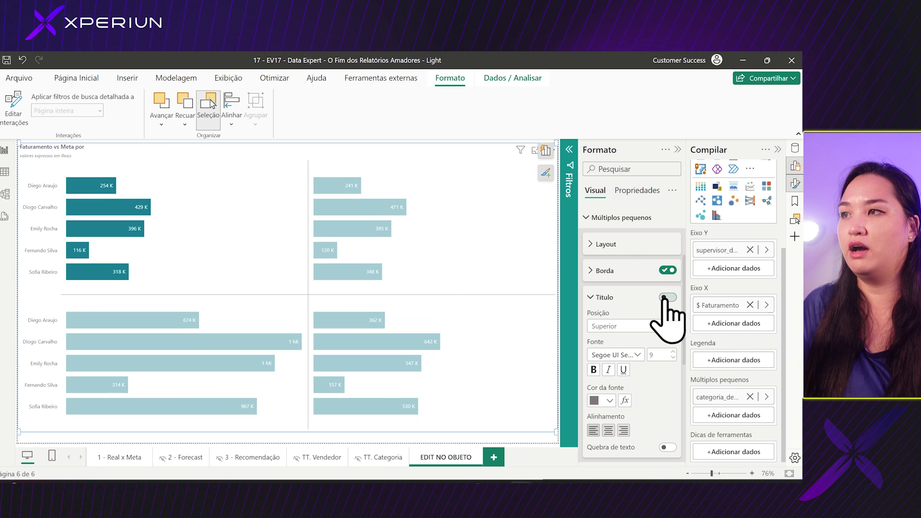
{"action": "left_click", "coordinate": [667, 296]}
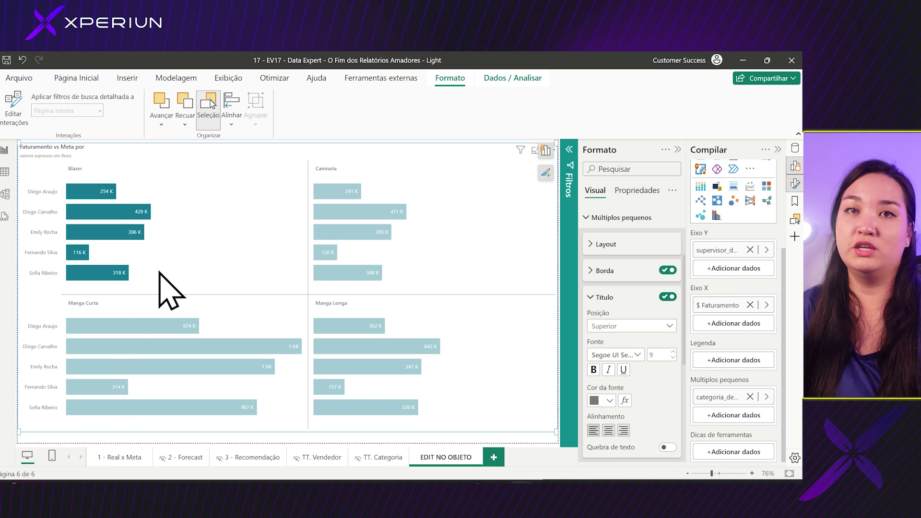
Select the small-multiple titles and the subtitle on the bar chart to view their formatting options, and clear the bar highlighting.
{"action": "left_click", "coordinate": [121, 310]}
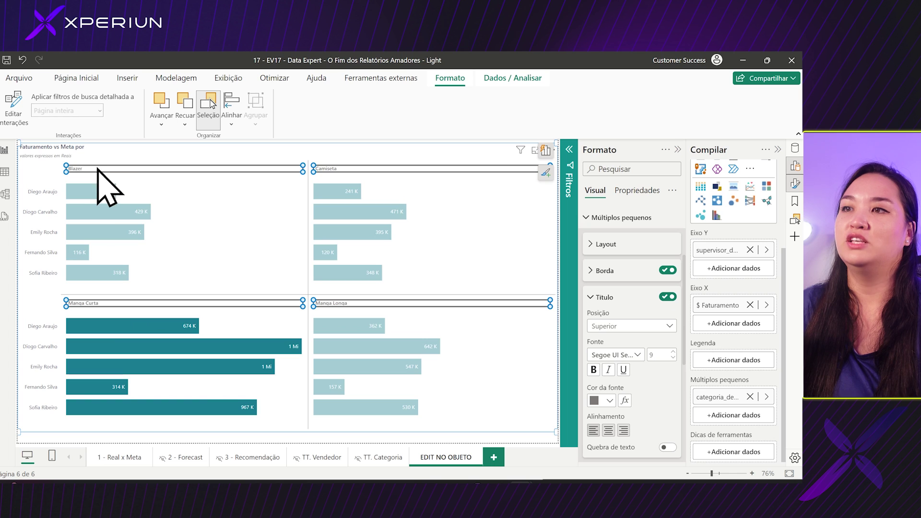
{"action": "left_click", "coordinate": [81, 169]}
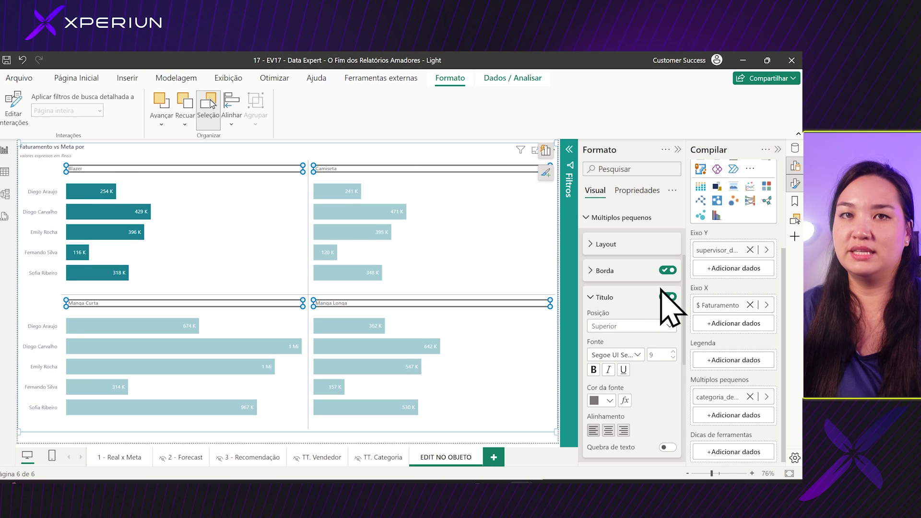
{"action": "left_click", "coordinate": [252, 156]}
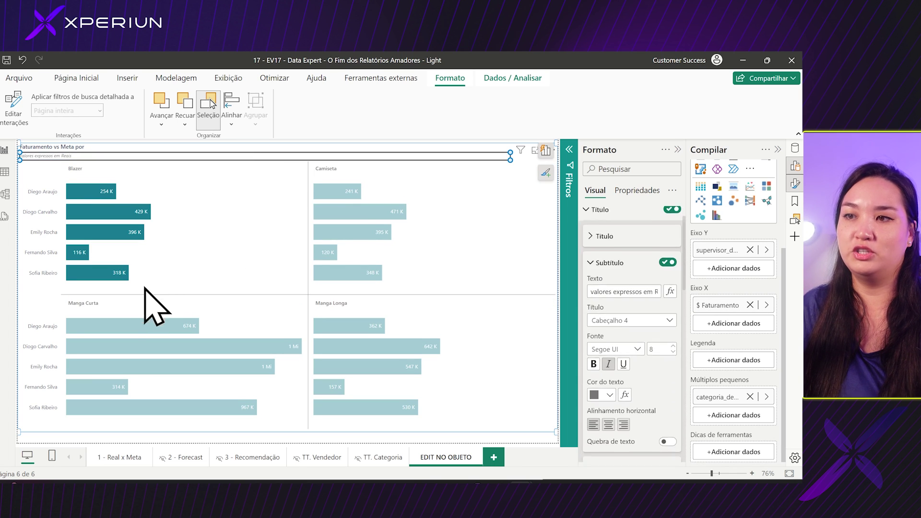
{"action": "left_click", "coordinate": [124, 304]}
{"action": "left_click", "coordinate": [495, 350]}
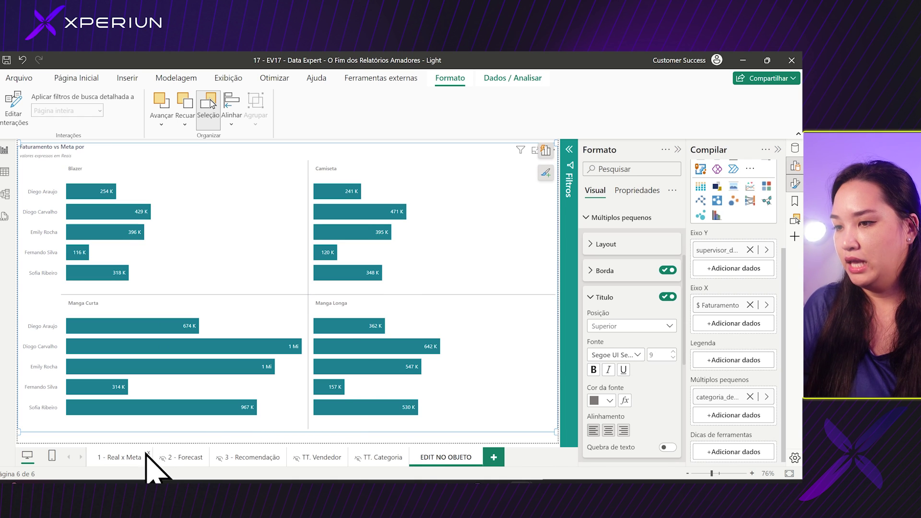
Open the 2 - Forecast page and examine the shaded areas of its line chart.
{"action": "left_click", "coordinate": [188, 459]}
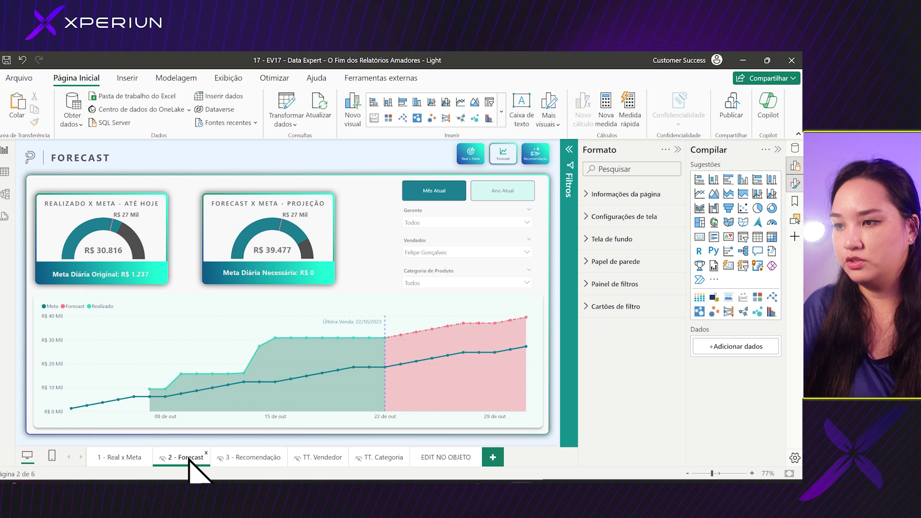
{"action": "left_click", "coordinate": [408, 315]}
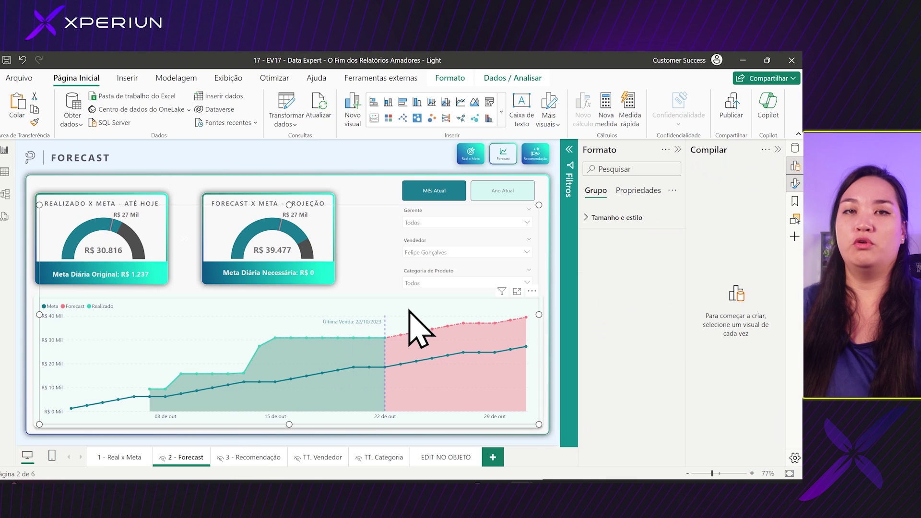
{"action": "mouse_move", "coordinate": [420, 344]}
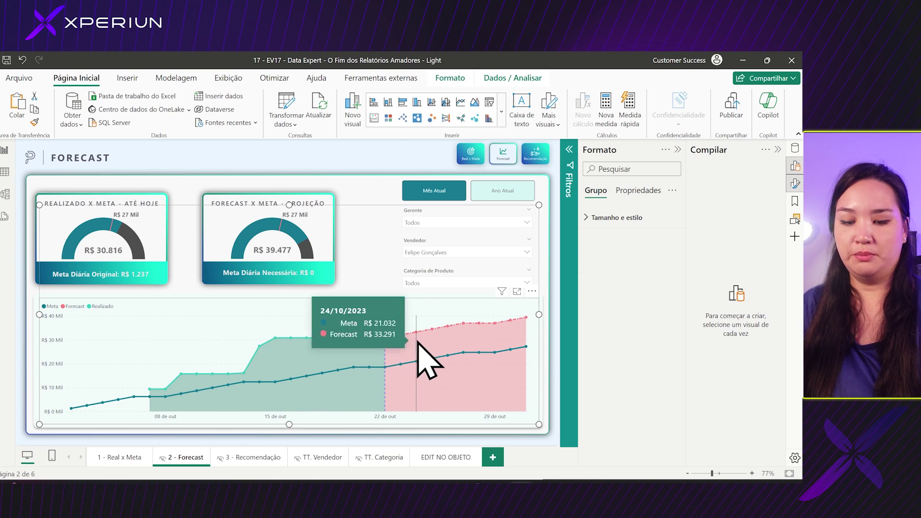
{"action": "left_click_drag", "start_coordinate": [369, 360], "coordinate": [618, 302]}
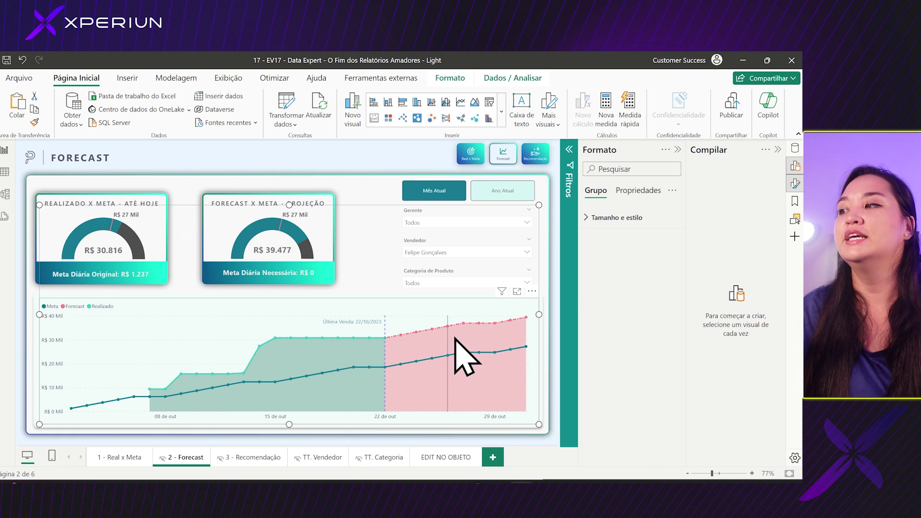
{"action": "mouse_move", "coordinate": [419, 296]}
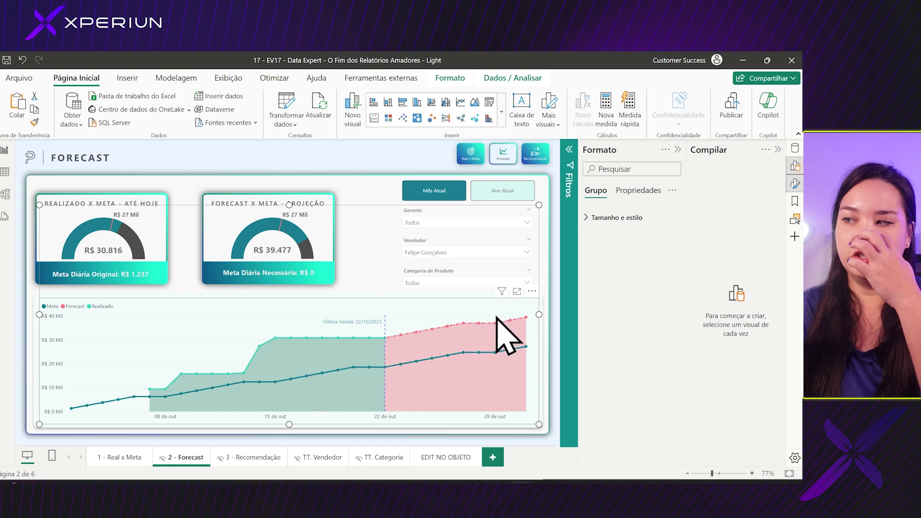
Select the line chart within its group and display the Escurecer área settings for the Forecast series.
{"action": "left_click", "coordinate": [534, 336]}
{"action": "scroll", "coordinate": [644, 305], "scroll_direction": "down", "scroll_amount": 5}
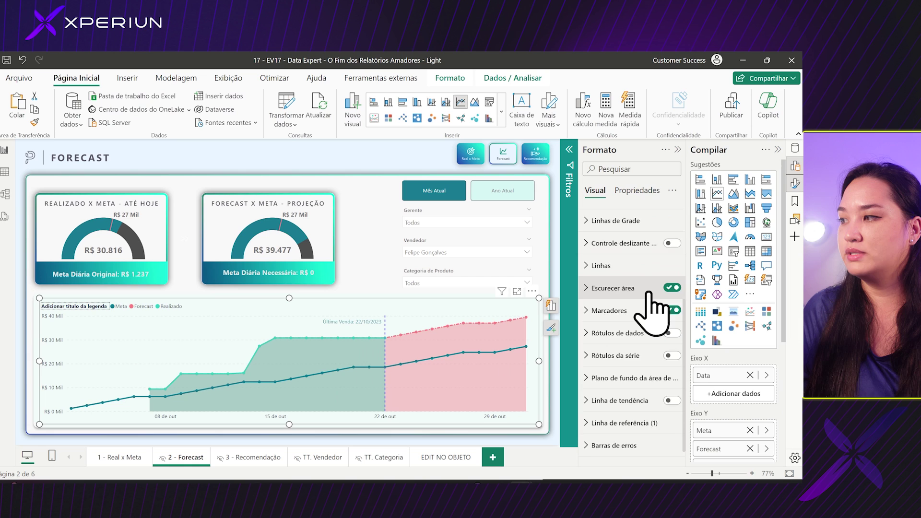
{"action": "left_click", "coordinate": [639, 272]}
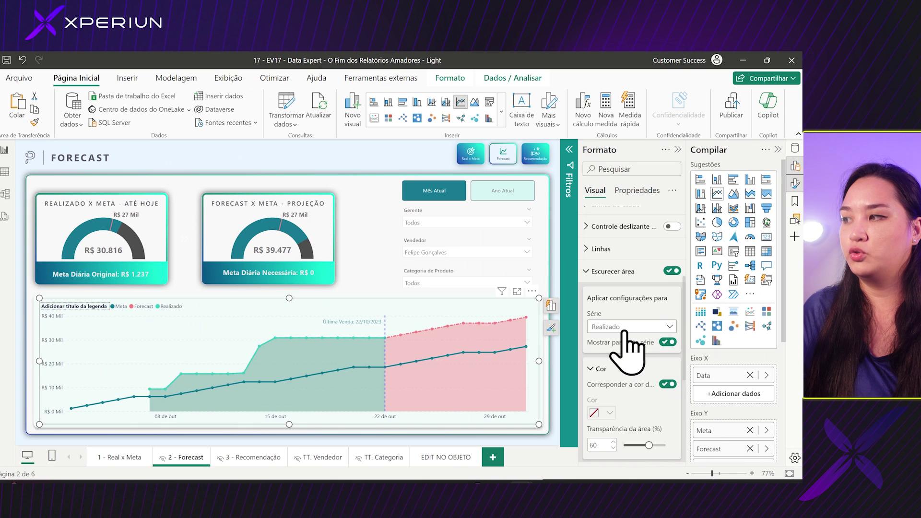
{"action": "left_click", "coordinate": [626, 327]}
{"action": "left_click", "coordinate": [624, 367]}
{"action": "mouse_move", "coordinate": [664, 349]}
{"action": "left_mouse_down"}
{"action": "mouse_move", "coordinate": [698, 336]}
{"action": "mouse_move", "coordinate": [619, 346]}
{"action": "mouse_move", "coordinate": [634, 344]}
{"action": "left_mouse_up"}
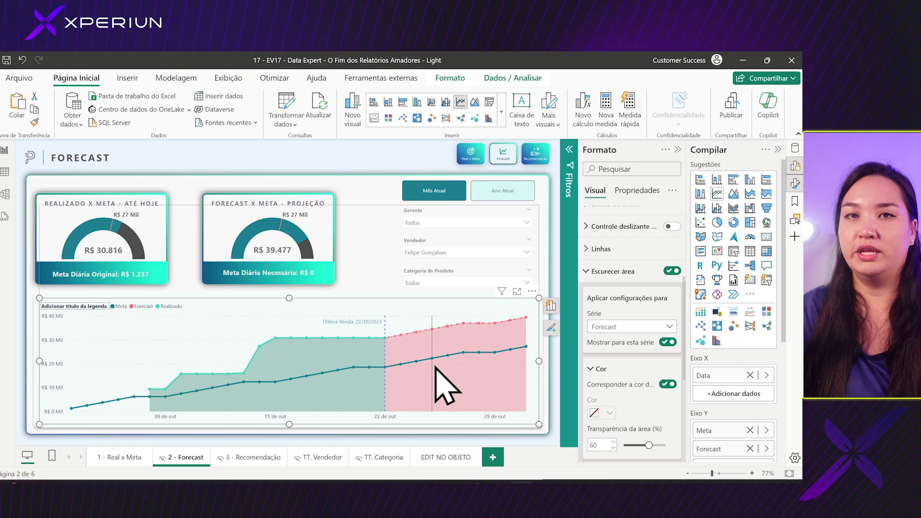
{"action": "mouse_move", "coordinate": [259, 377]}
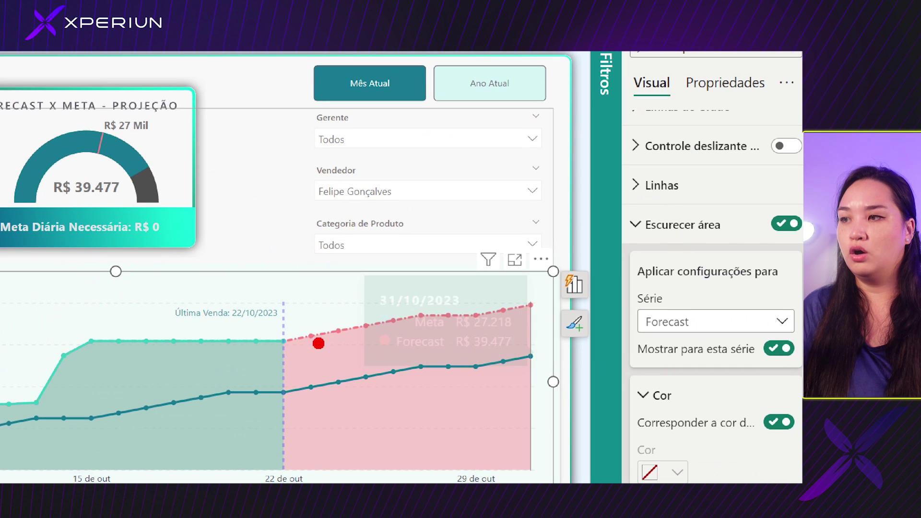
{"action": "left_click_drag", "start_coordinate": [285, 359], "coordinate": [352, 337]}
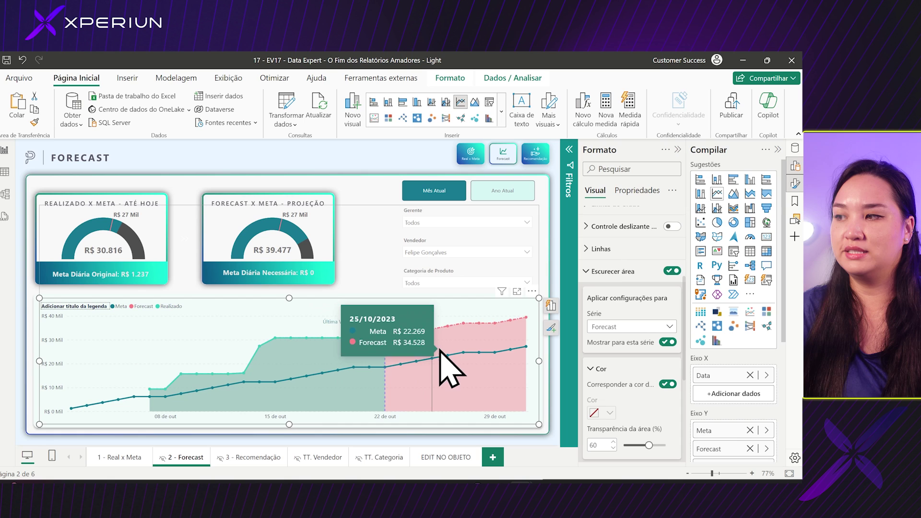
Switch to the MasterLive 16 - Dashboard Controladoria report and set the results matrix's layout to Contorno.
{"action": "mouse_move", "coordinate": [522, 486]}
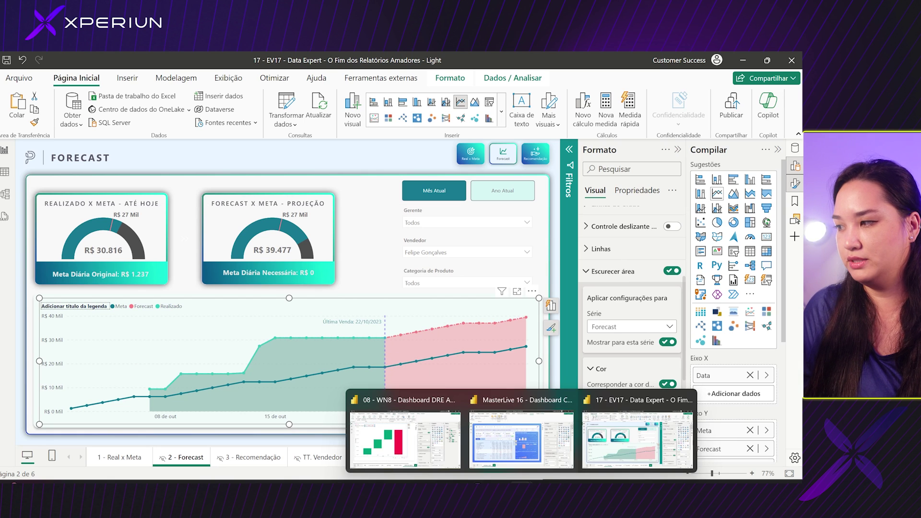
{"action": "left_click", "coordinate": [541, 456]}
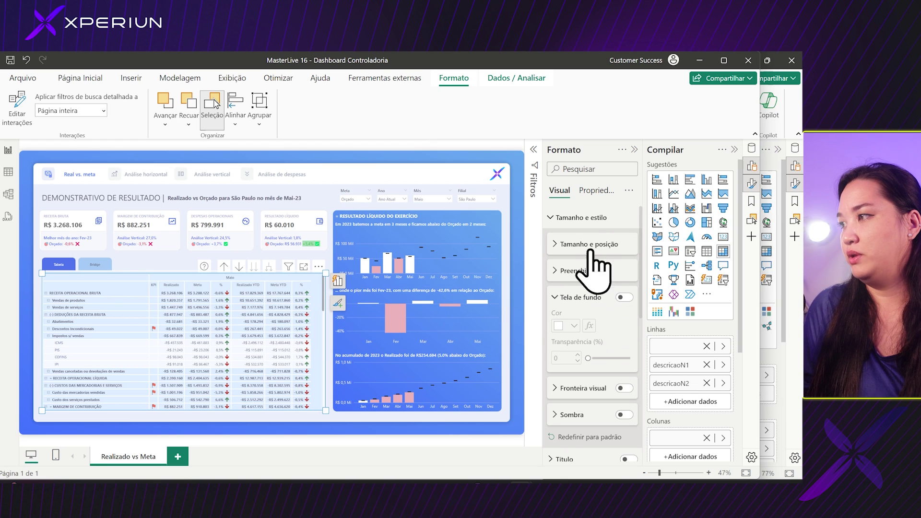
{"action": "left_click", "coordinate": [586, 220]}
{"action": "left_click", "coordinate": [603, 269]}
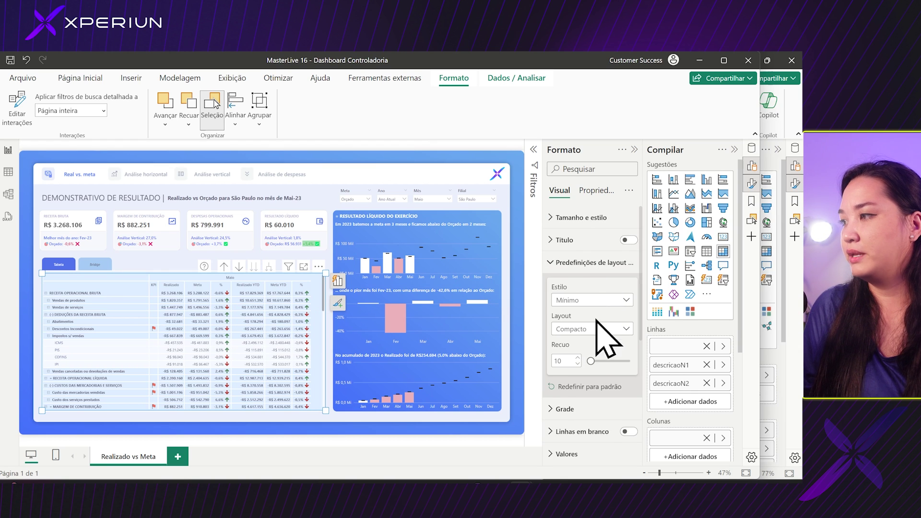
{"action": "scroll", "coordinate": [611, 336], "scroll_direction": "down", "scroll_amount": 1}
{"action": "left_click", "coordinate": [595, 276]}
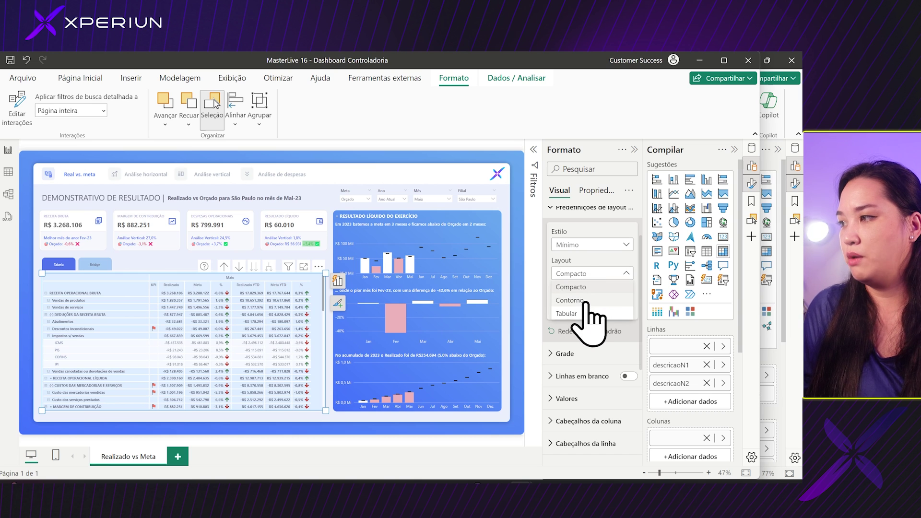
{"action": "left_click", "coordinate": [593, 314]}
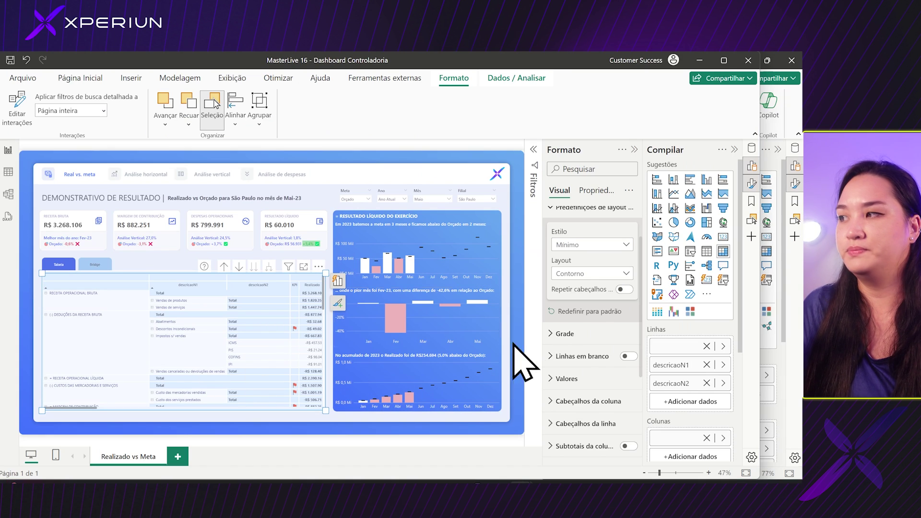
Set the matrix's layout to Tabular and hide the formatting options to enlarge the report view.
{"action": "left_click", "coordinate": [591, 274]}
{"action": "left_click", "coordinate": [595, 314]}
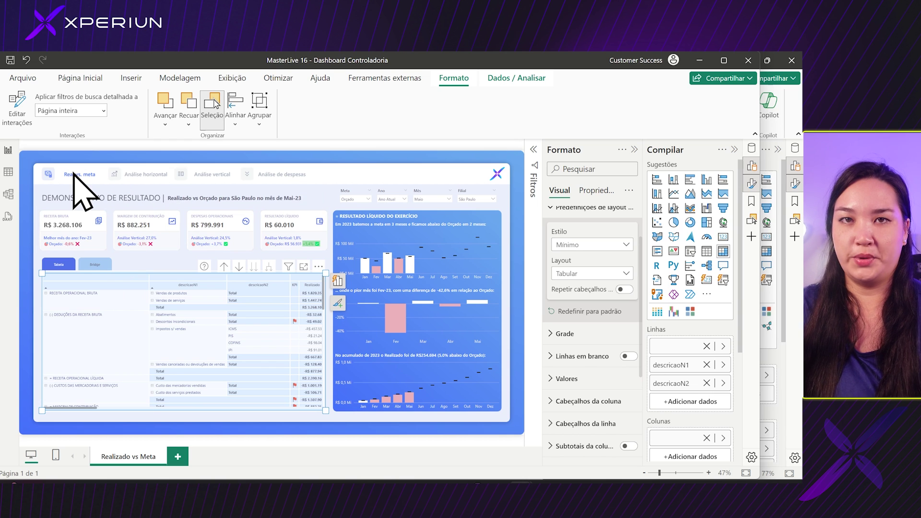
{"action": "left_click", "coordinate": [634, 150]}
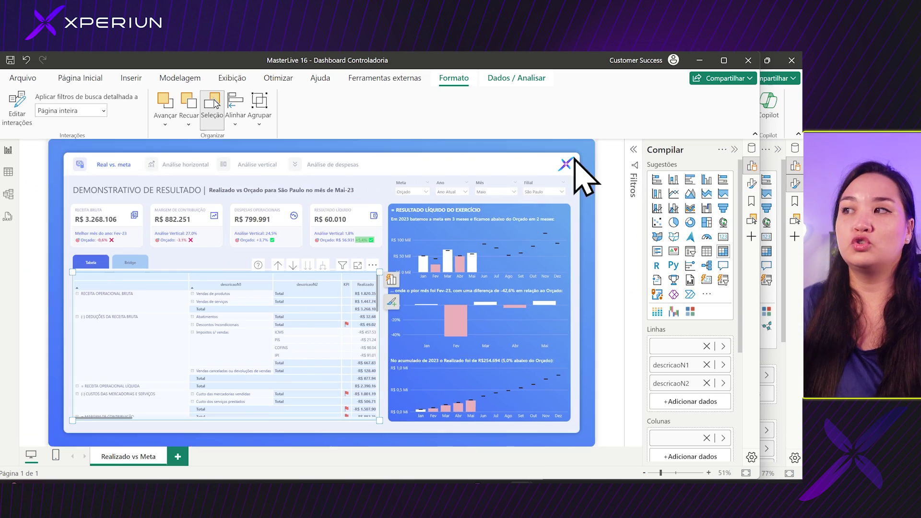